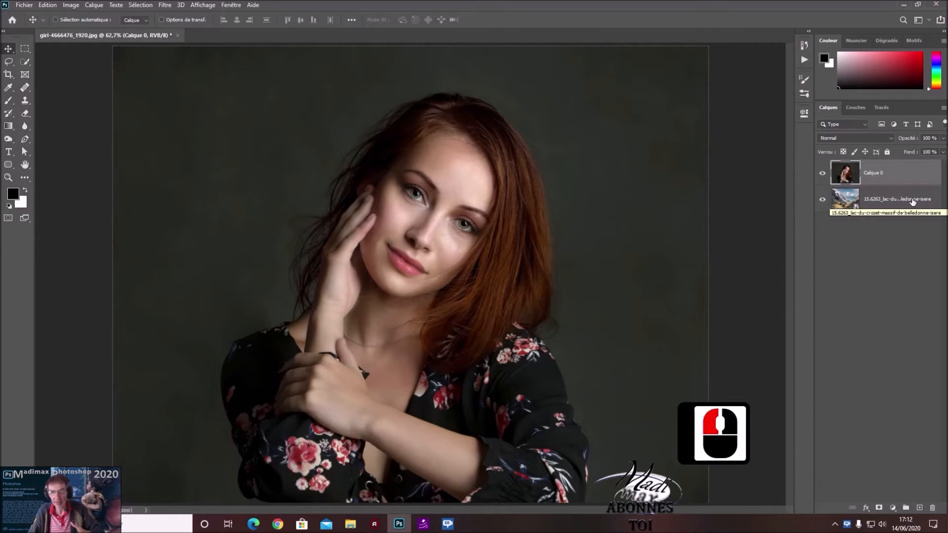
# Select the woman on layer Calque 0 automatically with Select Subject and open the selection in Select and Mask
pyautogui.moveTo(917, 174); pyautogui.dragTo(920, 193)
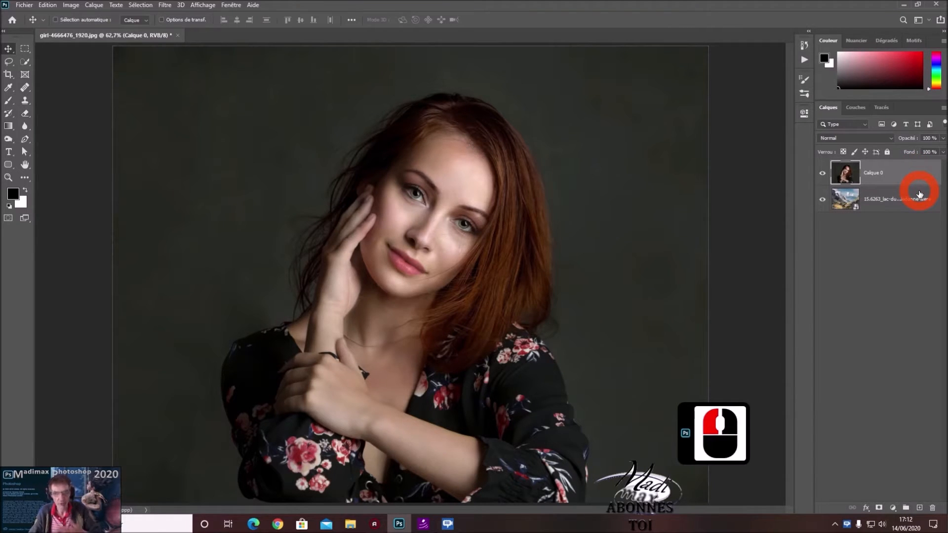
pyautogui.click(27, 63)
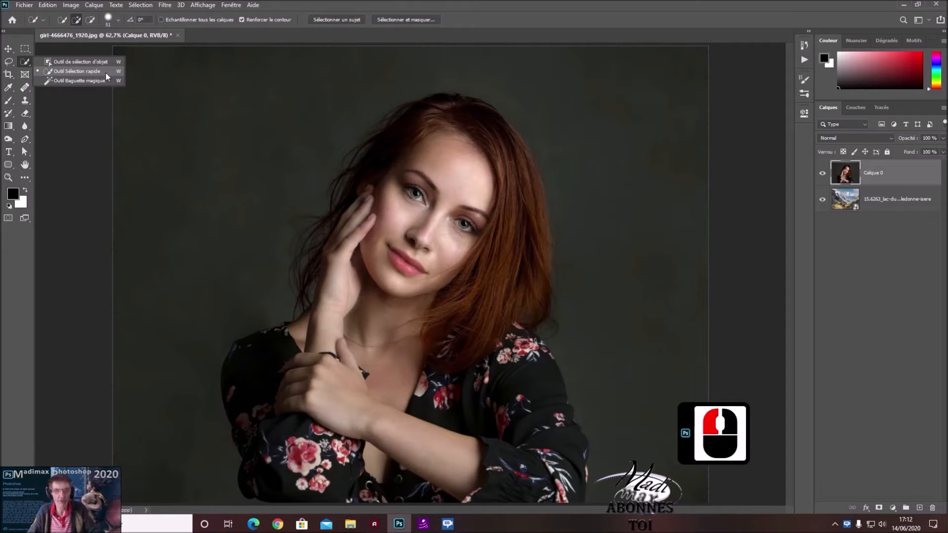
pyautogui.click(79, 72)
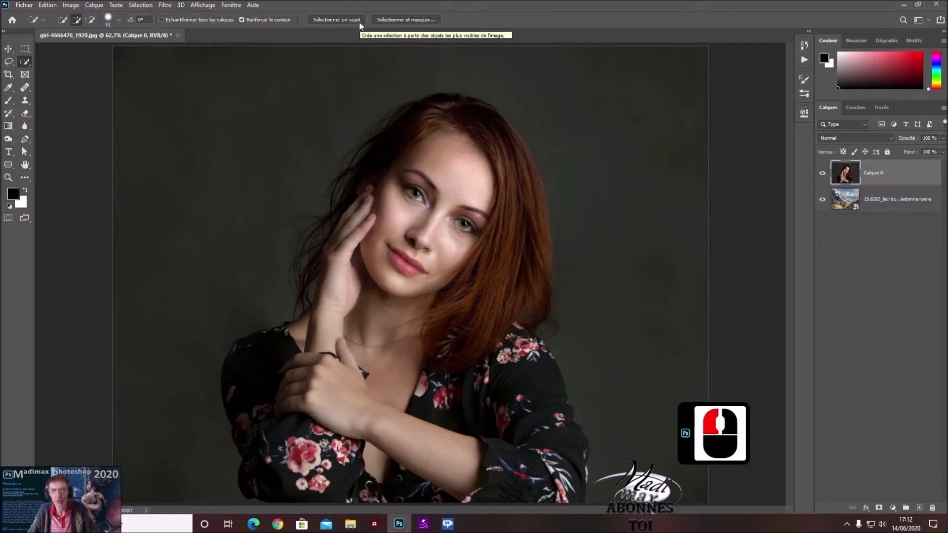
pyautogui.click(341, 20)
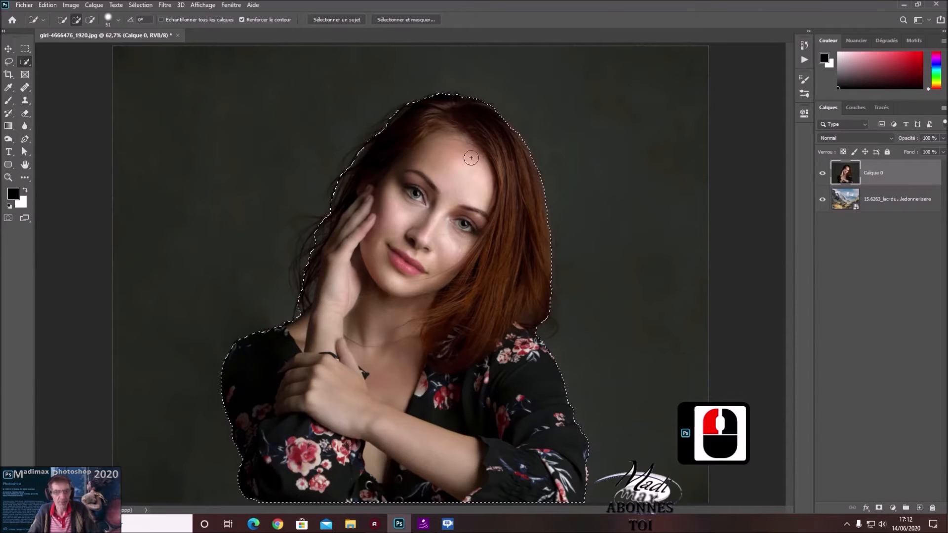
pyautogui.click(406, 20)
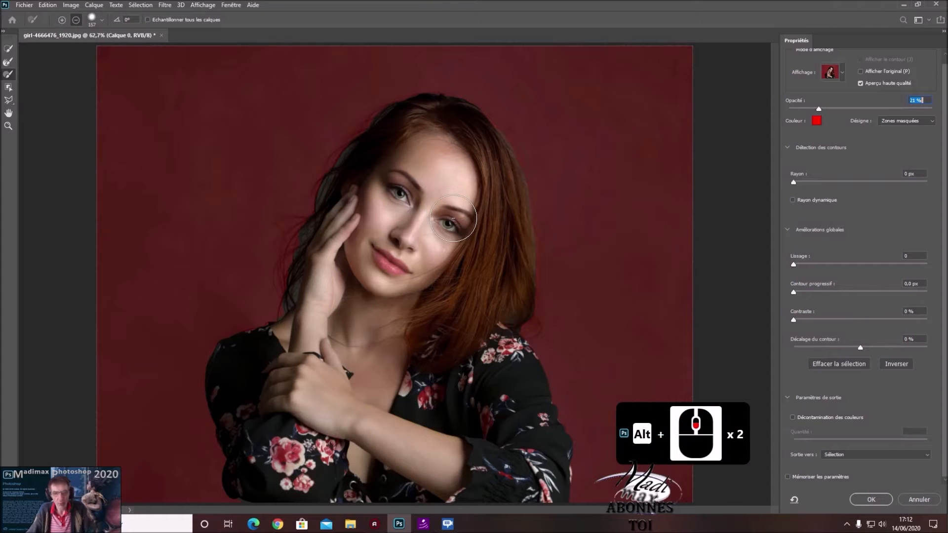
pyautogui.click(9, 113)
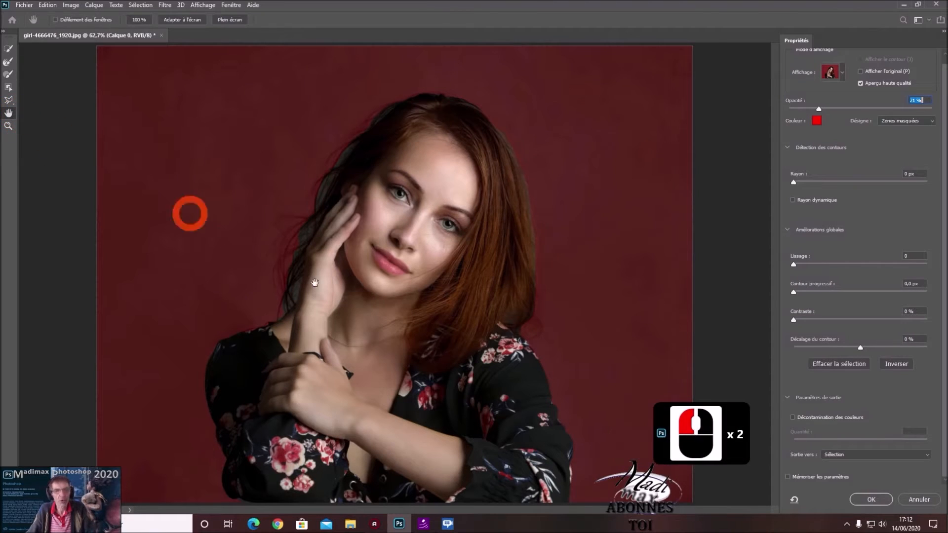
pyautogui.doubleClick(7, 127)
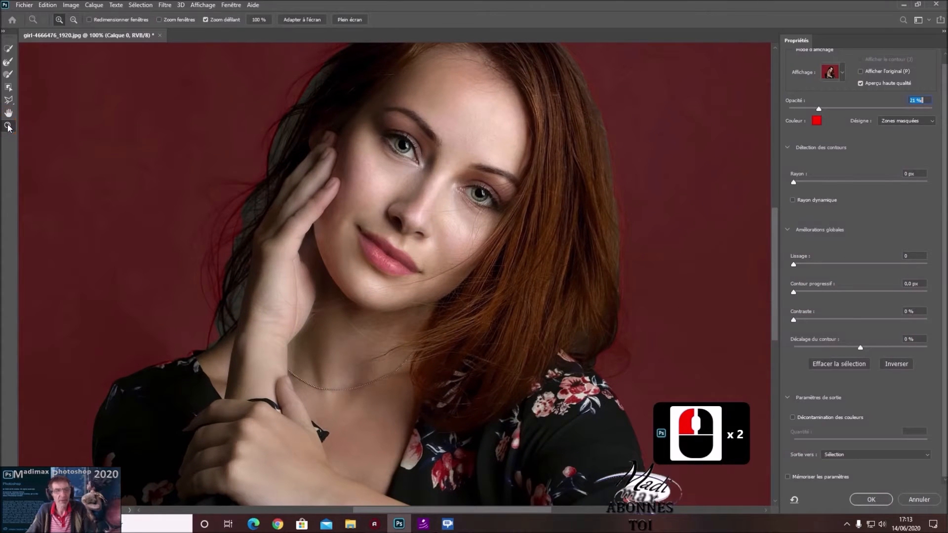
pyautogui.doubleClick(9, 115)
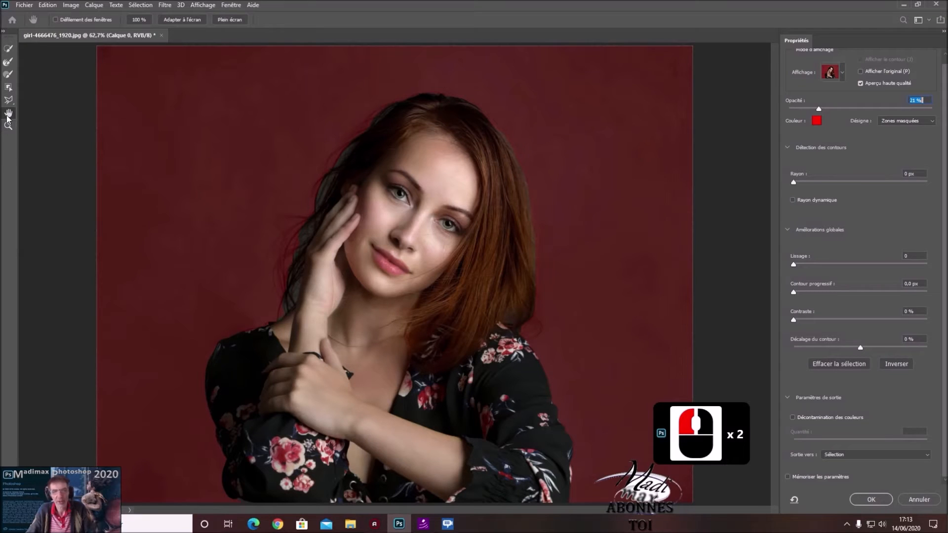
# Add freehand Lasso areas of the background beside the woman's head to the selection
pyautogui.moveTo(9, 103); pyautogui.dragTo(31, 100)
pyautogui.click(61, 99)
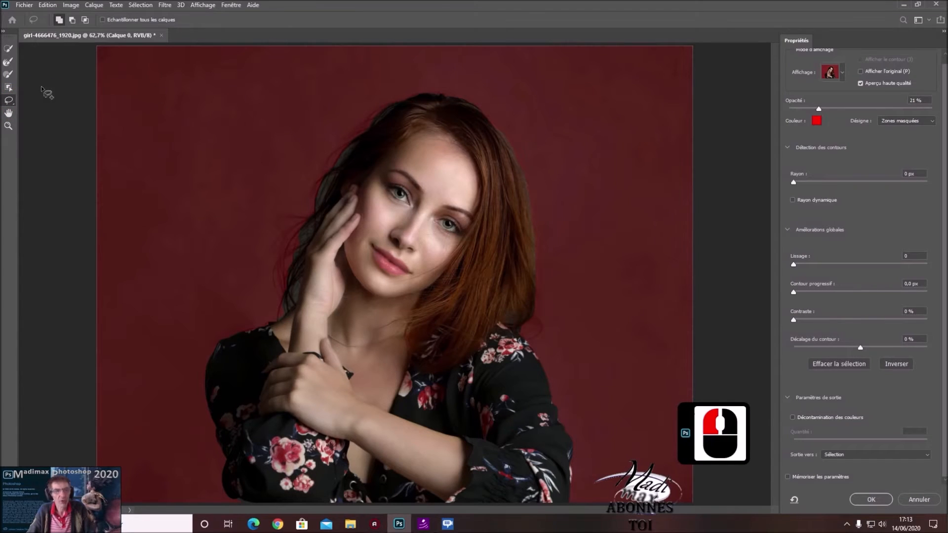
pyautogui.moveTo(146, 105)
pyautogui.mouseDown()
pyautogui.moveTo(203, 180)
pyautogui.moveTo(149, 101)
pyautogui.mouseUp()
pyautogui.moveTo(146, 138); pyautogui.dragTo(147, 140)
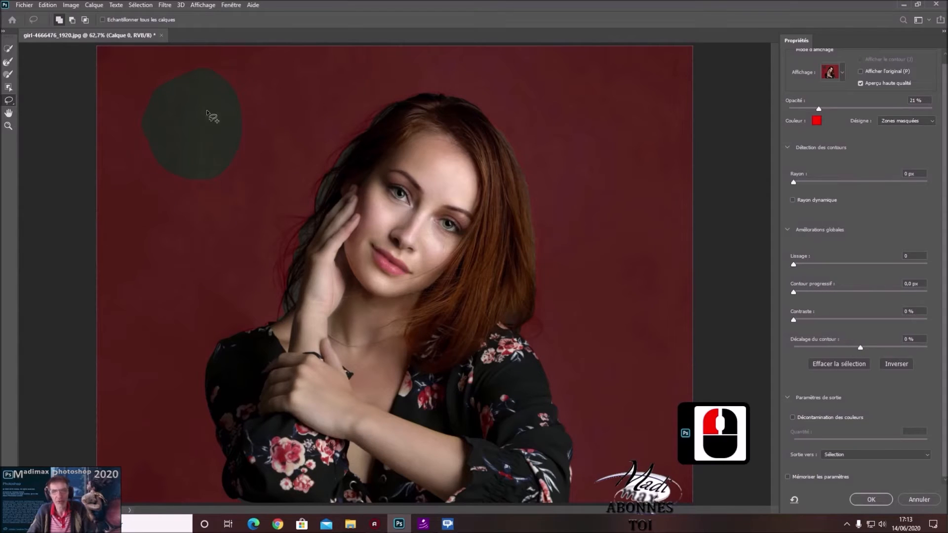
pyautogui.moveTo(168, 137)
pyautogui.mouseDown()
pyautogui.moveTo(161, 232)
pyautogui.moveTo(208, 168)
pyautogui.moveTo(155, 244)
pyautogui.mouseUp()
pyautogui.moveTo(172, 207)
pyautogui.mouseDown()
pyautogui.moveTo(195, 146)
pyautogui.moveTo(167, 267)
pyautogui.mouseUp()
# Try adding background areas with the Object Selection and Quick Selection tools, undoing the last Quick Selection stroke
pyautogui.click(9, 87)
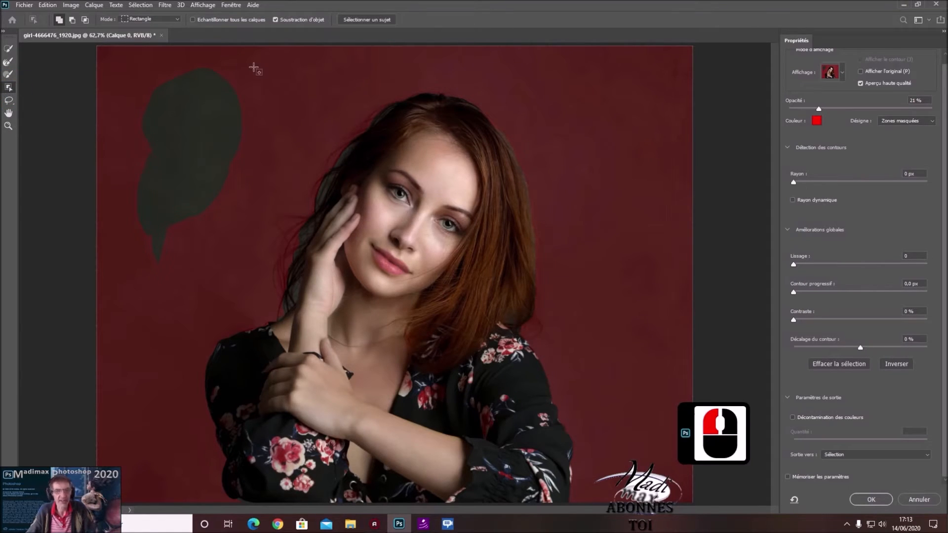
pyautogui.moveTo(251, 65); pyautogui.dragTo(314, 142)
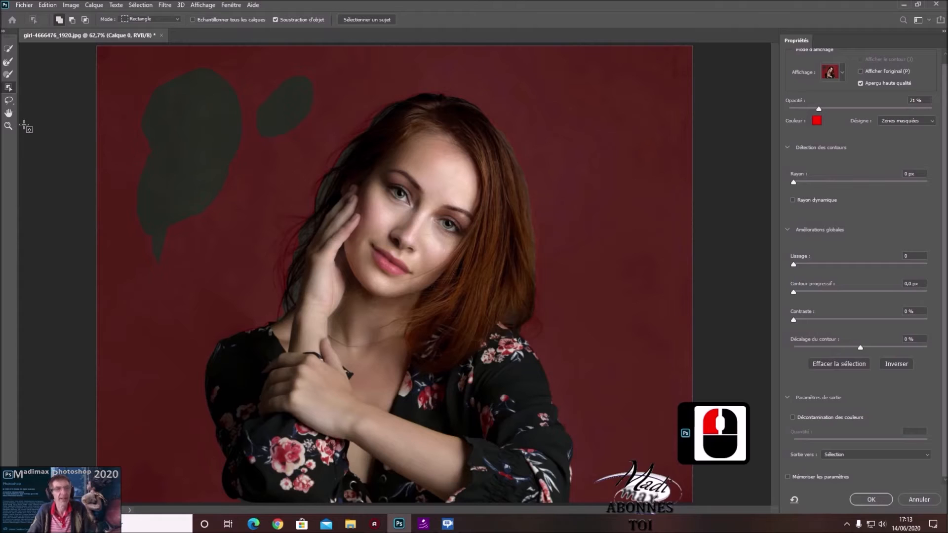
pyautogui.click(8, 50)
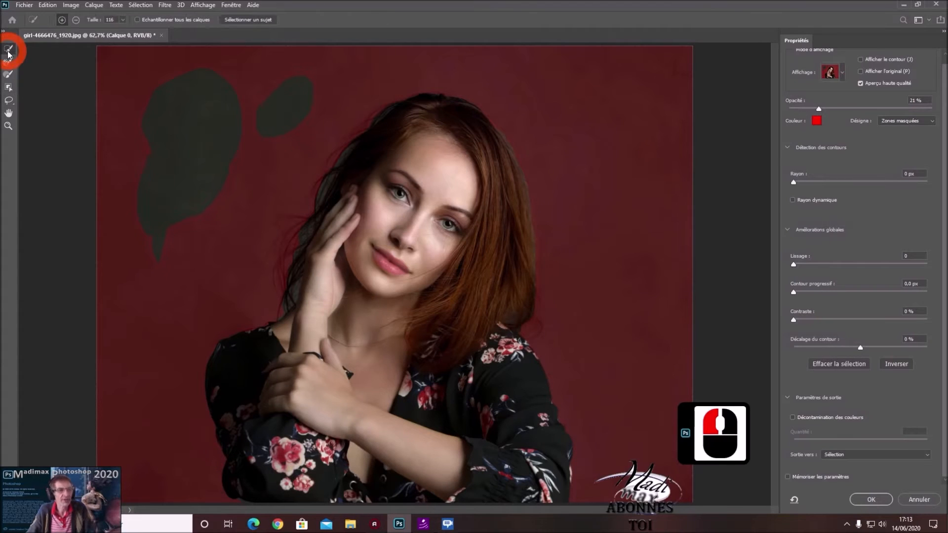
pyautogui.moveTo(180, 274)
pyautogui.mouseDown()
pyautogui.moveTo(190, 258)
pyautogui.moveTo(158, 208)
pyautogui.moveTo(151, 168)
pyautogui.mouseUp()
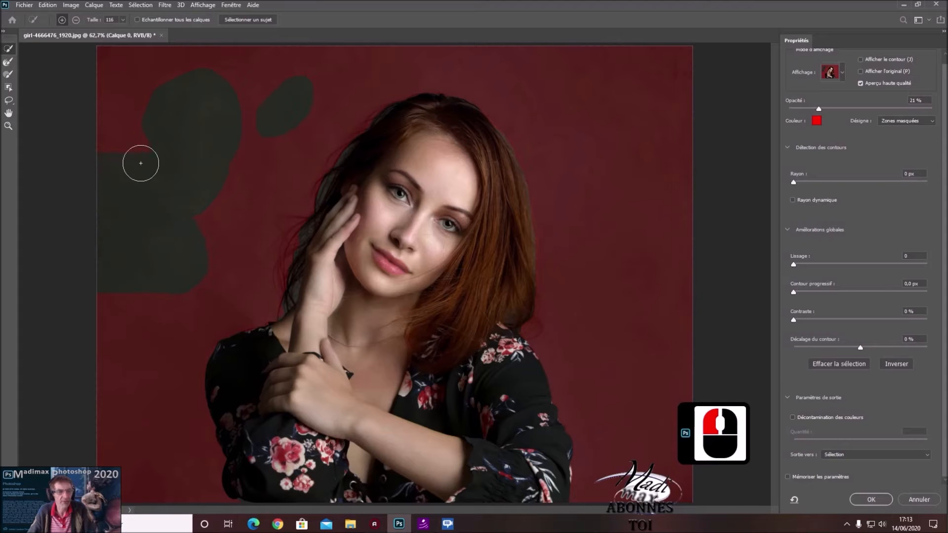
pyautogui.moveTo(116, 113)
pyautogui.mouseDown()
pyautogui.moveTo(133, 106)
pyautogui.moveTo(172, 116)
pyautogui.mouseUp()
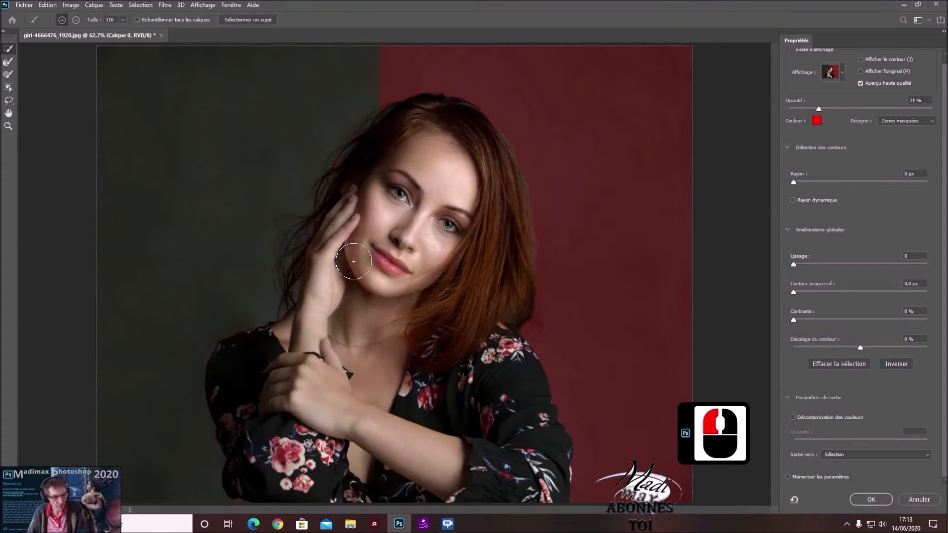
pyautogui.hotkey('ctrl', 'z')
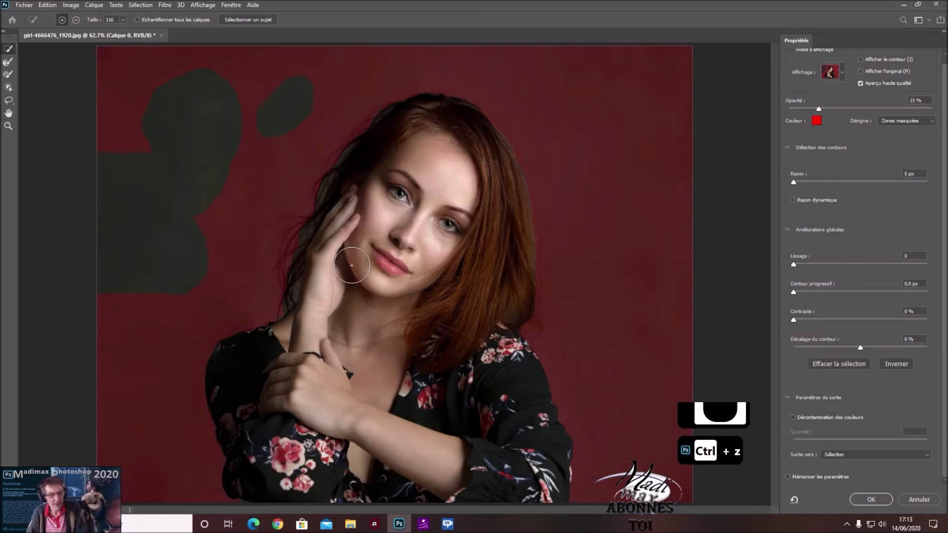
# Try the Brush tool on the background, adding a few strokes and subtracting all the stray areas from the selection
pyautogui.click(8, 75)
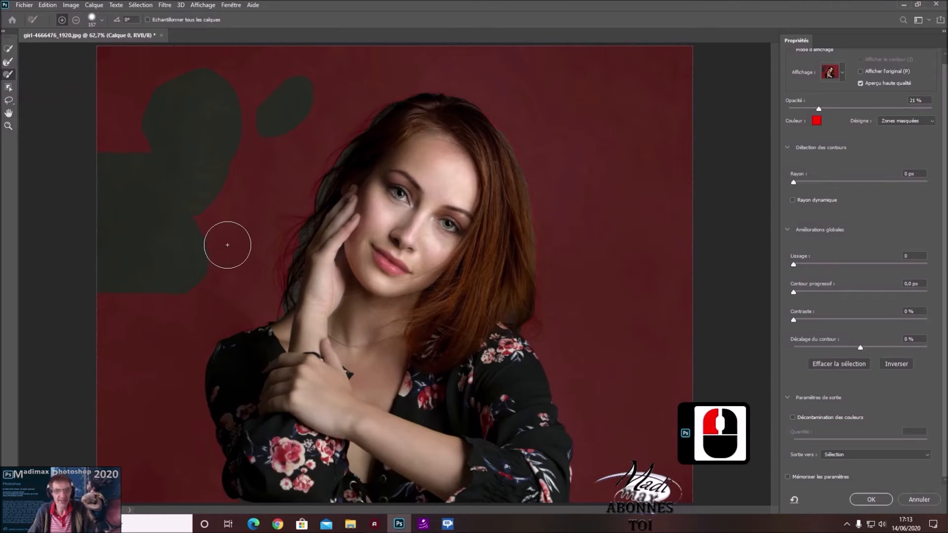
pyautogui.moveTo(201, 217)
pyautogui.mouseDown()
pyautogui.moveTo(226, 139)
pyautogui.moveTo(239, 120)
pyautogui.mouseUp()
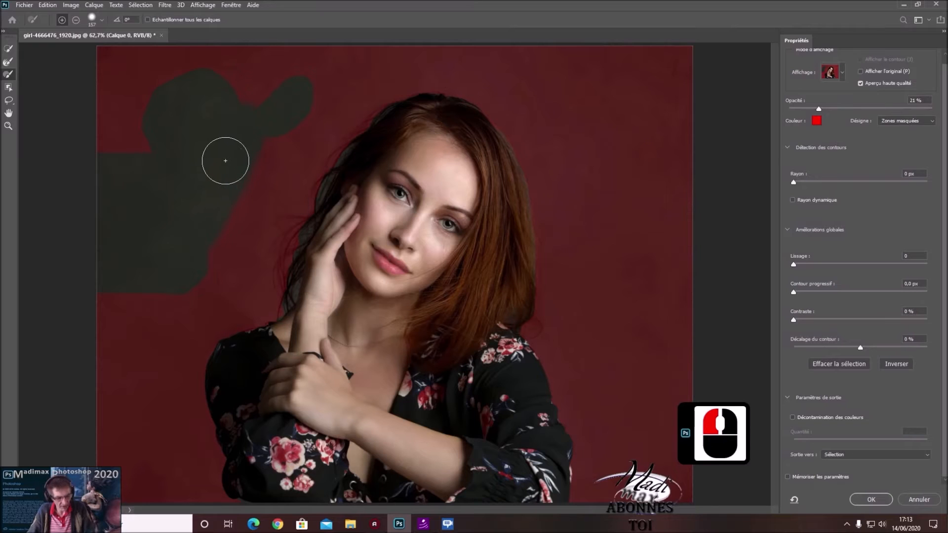
pyautogui.moveTo(233, 154)
pyautogui.mouseDown()
pyautogui.moveTo(269, 99)
pyautogui.moveTo(302, 78)
pyautogui.mouseUp()
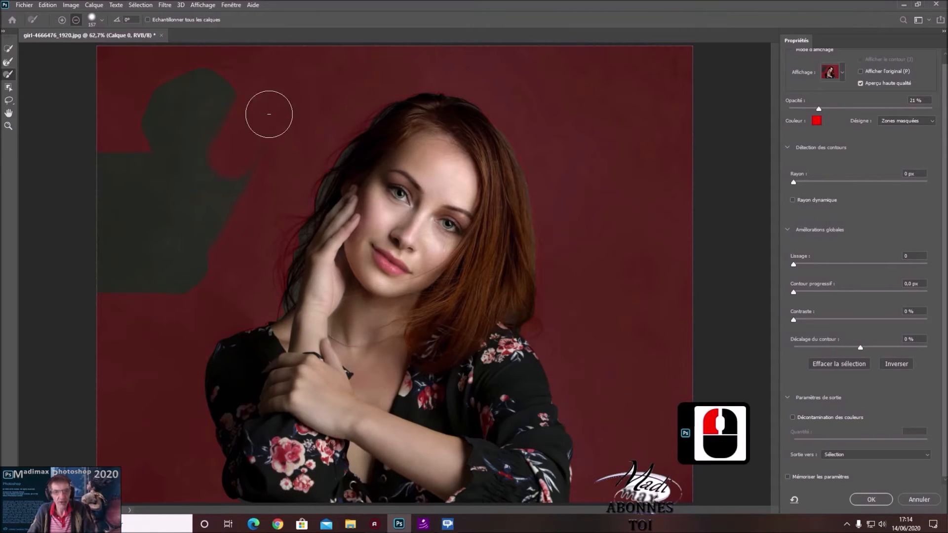
pyautogui.moveTo(235, 140); pyautogui.dragTo(214, 138)
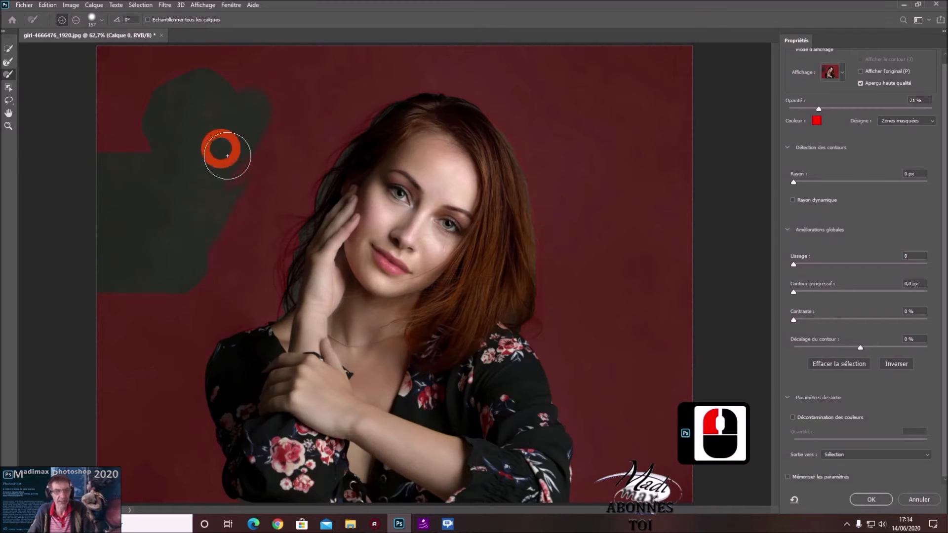
pyautogui.moveTo(254, 91)
pyautogui.mouseDown()
pyautogui.moveTo(218, 99)
pyautogui.moveTo(161, 87)
pyautogui.moveTo(207, 139)
pyautogui.moveTo(222, 224)
pyautogui.moveTo(169, 298)
pyautogui.moveTo(109, 289)
pyautogui.moveTo(180, 138)
pyautogui.moveTo(142, 246)
pyautogui.mouseUp()
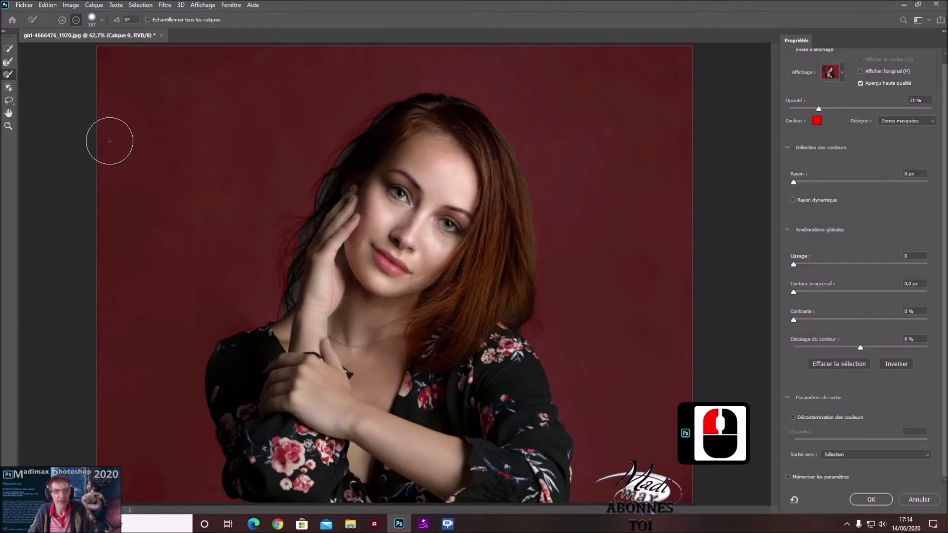
pyautogui.press('alt')
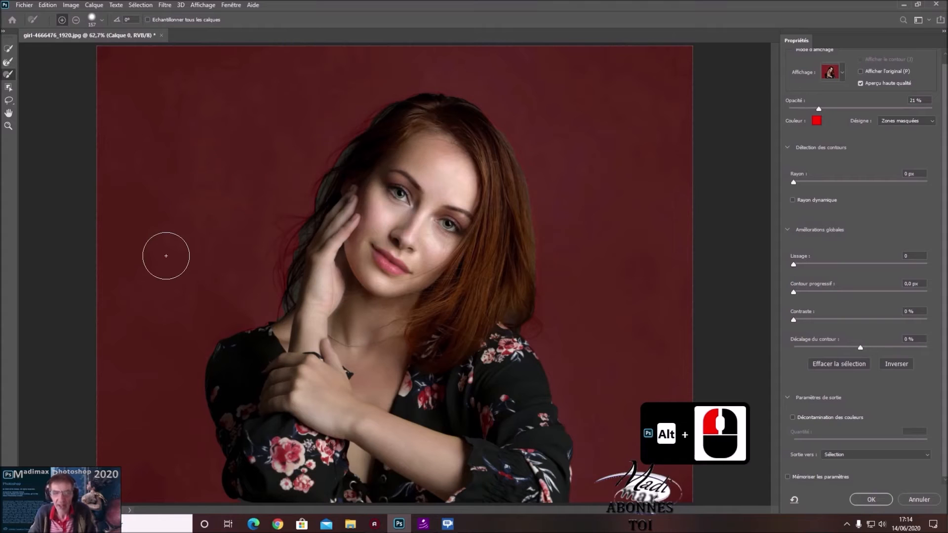
pyautogui.moveTo(293, 352)
pyautogui.mouseDown()
pyautogui.moveTo(250, 355)
pyautogui.moveTo(380, 379)
pyautogui.mouseUp()
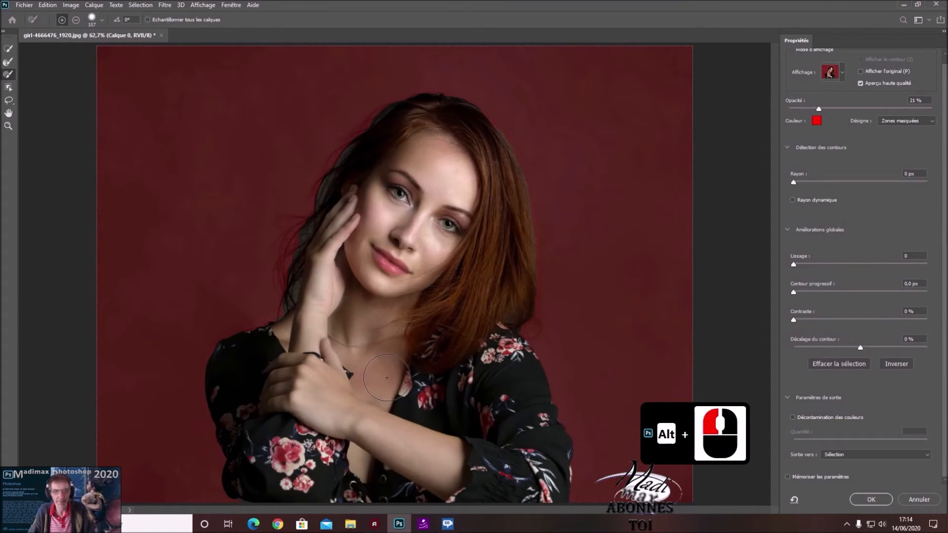
# Refine the hair edges on both sides of the head with the Refine Edge Brush at about 104 px and 52% hardness
pyautogui.click(8, 64)
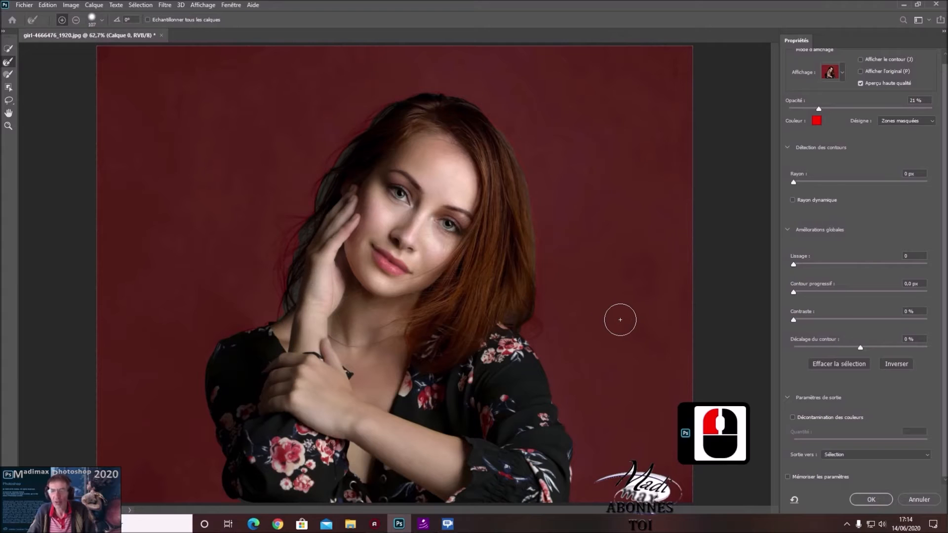
pyautogui.keyDown('alt'); pyautogui.rightClick(609, 259); pyautogui.keyUp('alt')
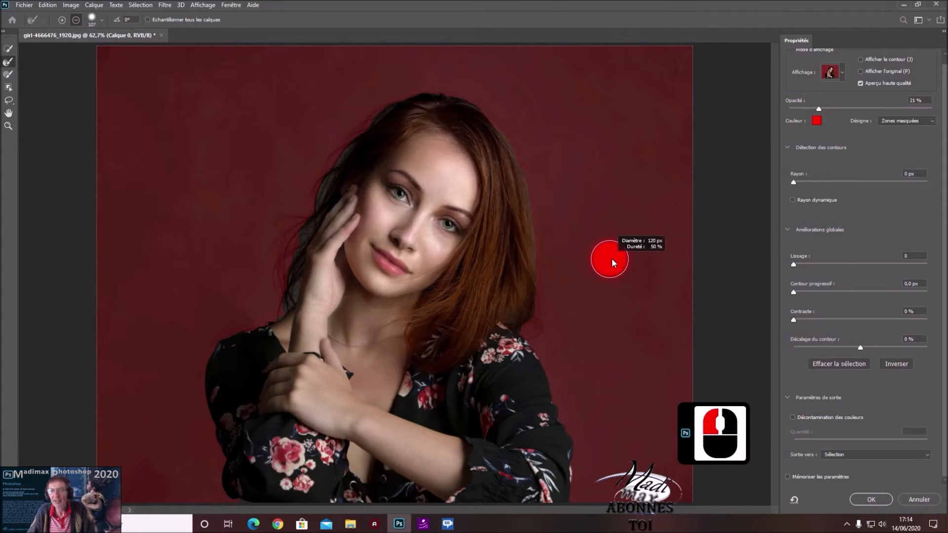
pyautogui.moveTo(609, 259); pyautogui.dragTo(608, 261)
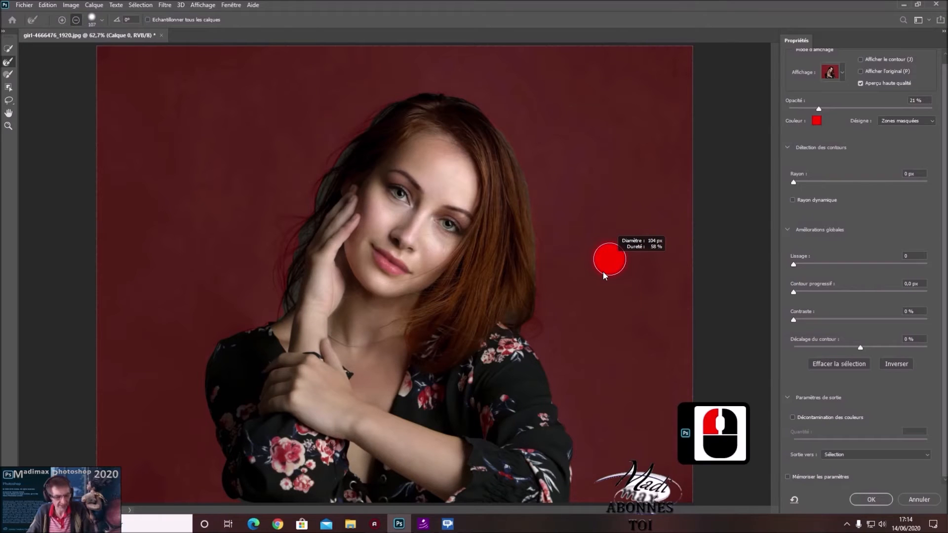
pyautogui.moveTo(607, 256); pyautogui.dragTo(606, 220)
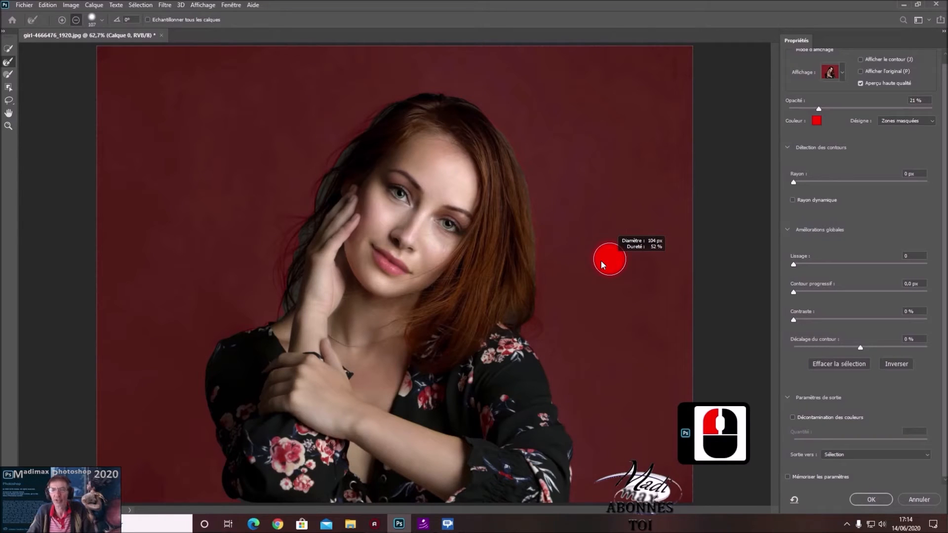
pyautogui.moveTo(601, 264); pyautogui.dragTo(602, 265)
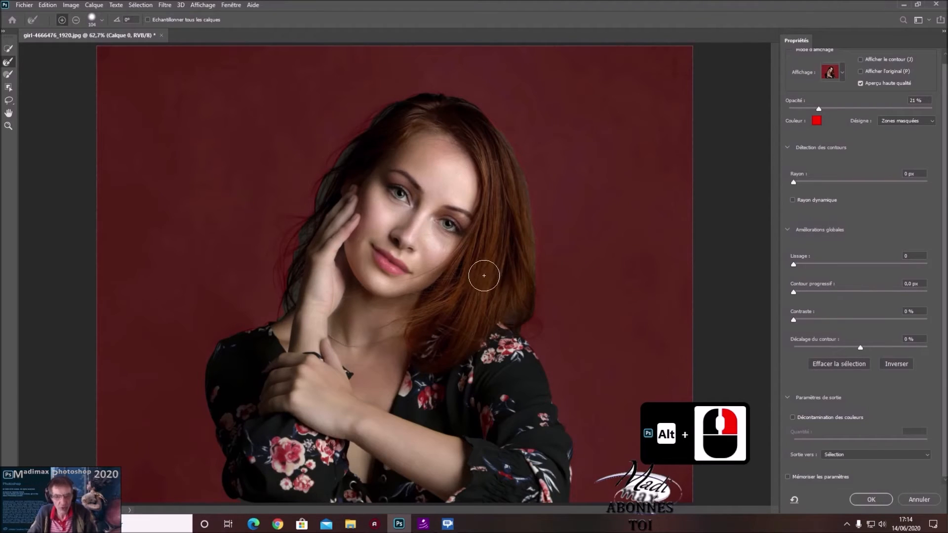
pyautogui.click(515, 314)
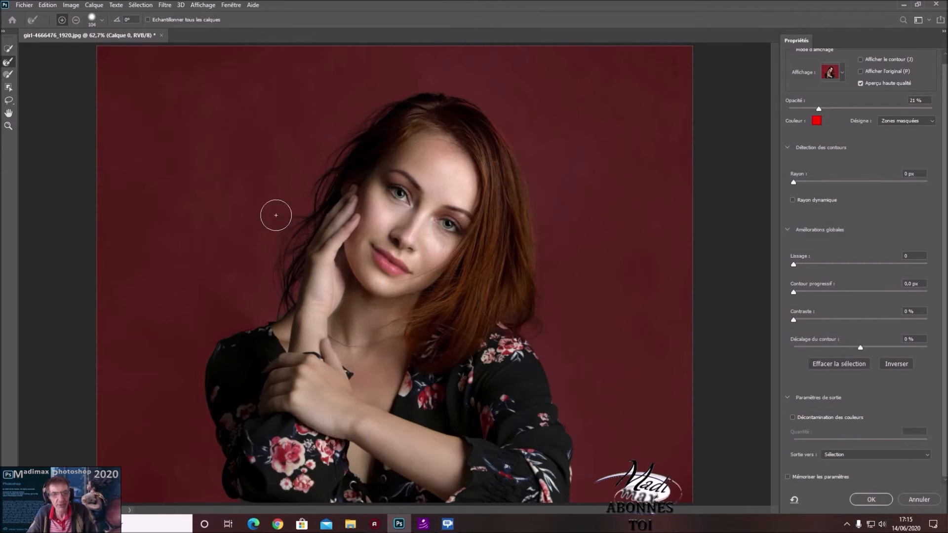
pyautogui.moveTo(265, 227)
pyautogui.mouseDown()
pyautogui.moveTo(215, 240)
pyautogui.moveTo(204, 312)
pyautogui.moveTo(274, 338)
pyautogui.mouseUp()
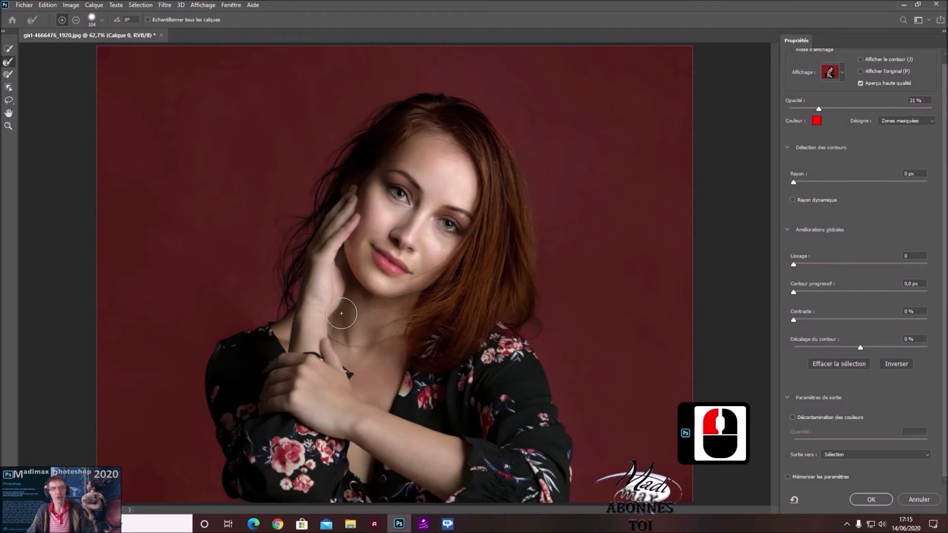
# Switch the mask preview to Noir et blanc and brush the grey patches inside the head to solid white
pyautogui.click(842, 74)
pyautogui.click(794, 202)
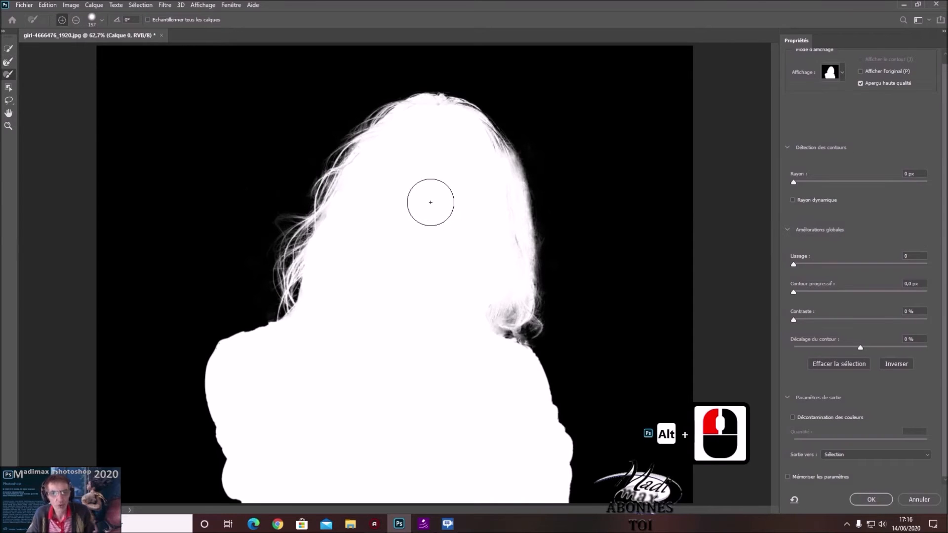
pyautogui.click(467, 142)
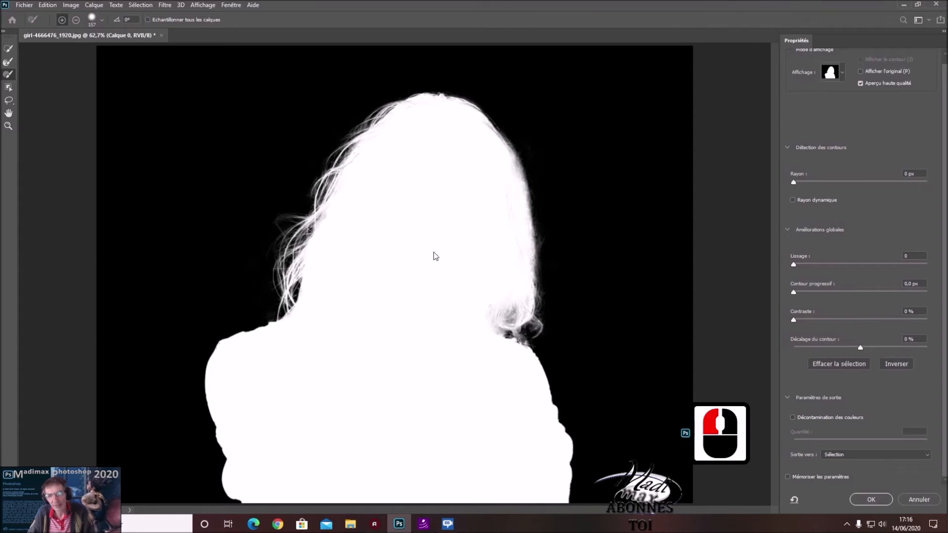
# Paint the shoulder edge beneath the hair solid white in the mask with a smaller, harder Brush
pyautogui.click(502, 358)
pyautogui.moveTo(502, 358)
pyautogui.mouseDown()
pyautogui.moveTo(462, 375)
pyautogui.moveTo(457, 440)
pyautogui.mouseUp()
pyautogui.keyDown('alt'); pyautogui.rightClick(462, 376); pyautogui.keyUp('alt')
pyautogui.moveTo(445, 222); pyautogui.dragTo(438, 330)
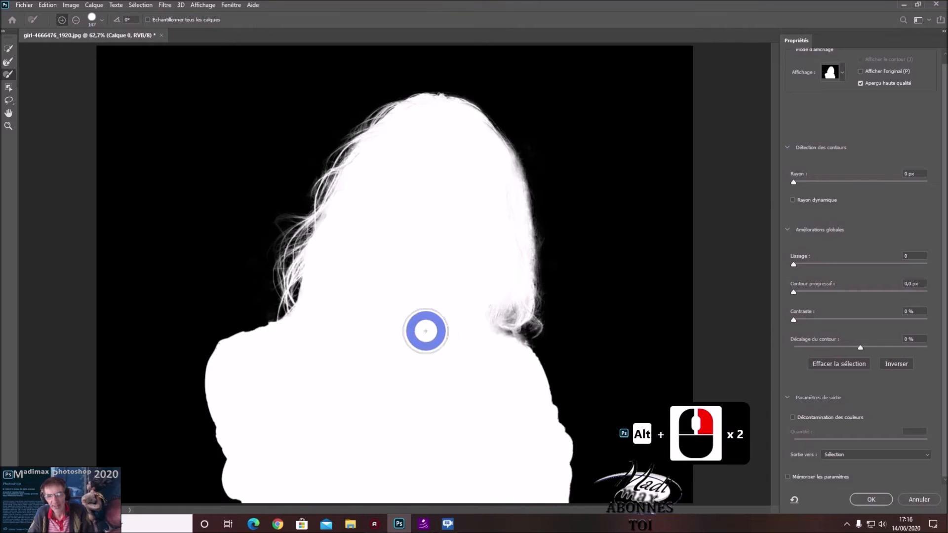
pyautogui.keyDown('alt'); pyautogui.rightClick(488, 356); pyautogui.keyUp('alt')
pyautogui.moveTo(489, 356)
pyautogui.mouseDown()
pyautogui.moveTo(477, 359)
pyautogui.moveTo(502, 340)
pyautogui.moveTo(515, 347)
pyautogui.mouseUp()
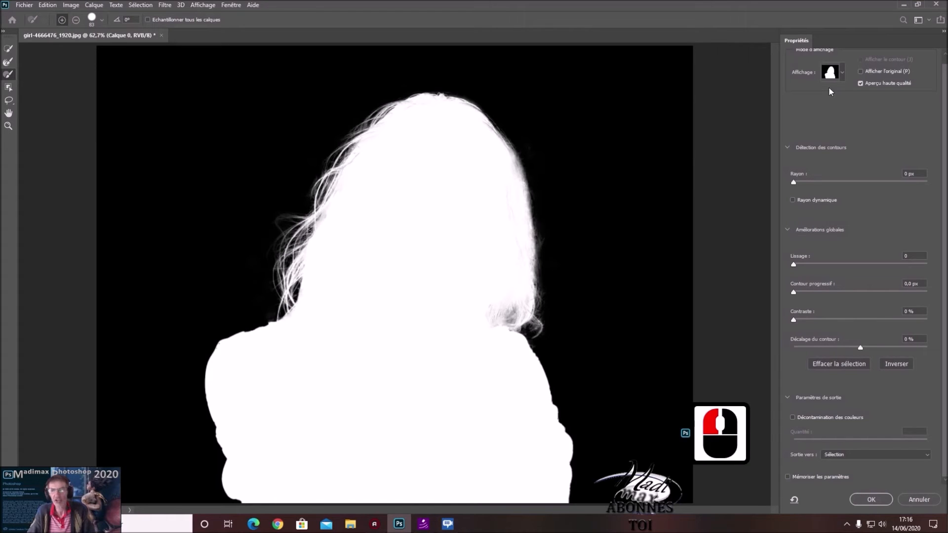
# Switch the mask preview to Sur calques and examine the hair edges against the mountain background
pyautogui.click(840, 75)
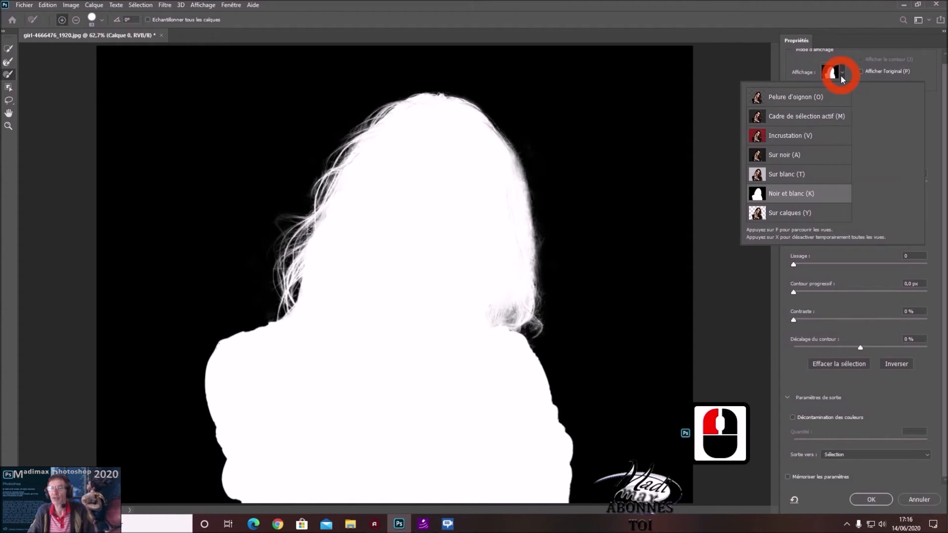
pyautogui.click(783, 212)
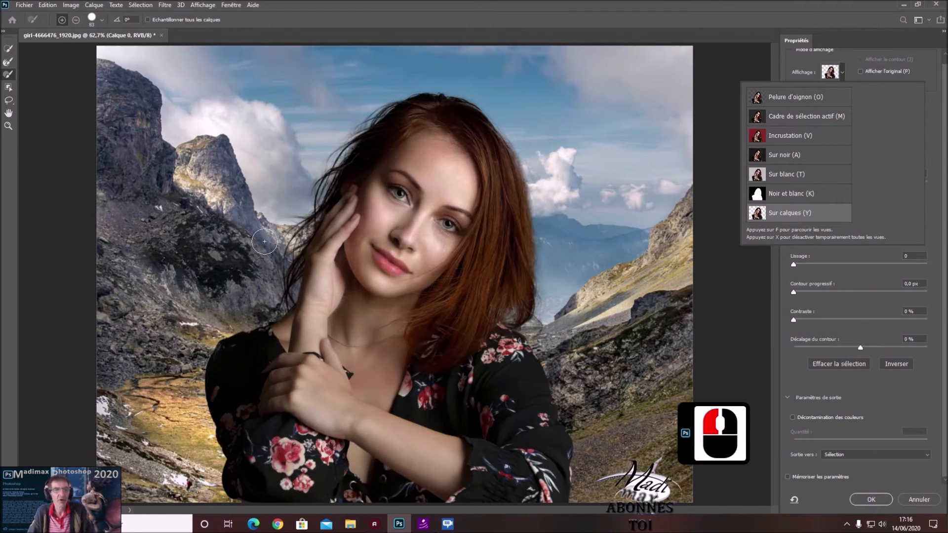
pyautogui.keyDown('alt'); pyautogui.scroll(5, 267, 232); pyautogui.keyUp('alt')
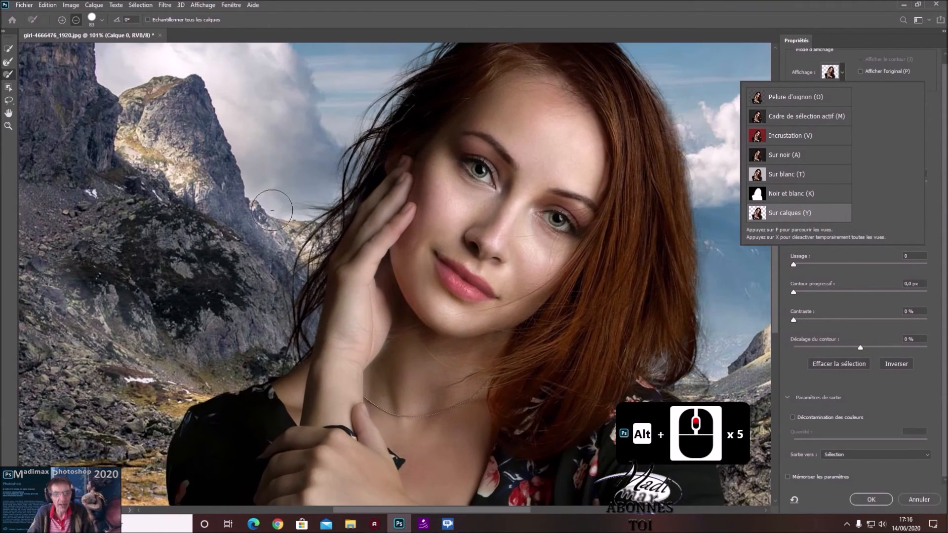
pyautogui.keyDown('alt'); pyautogui.scroll(-5, 304, 215); pyautogui.keyUp('alt')
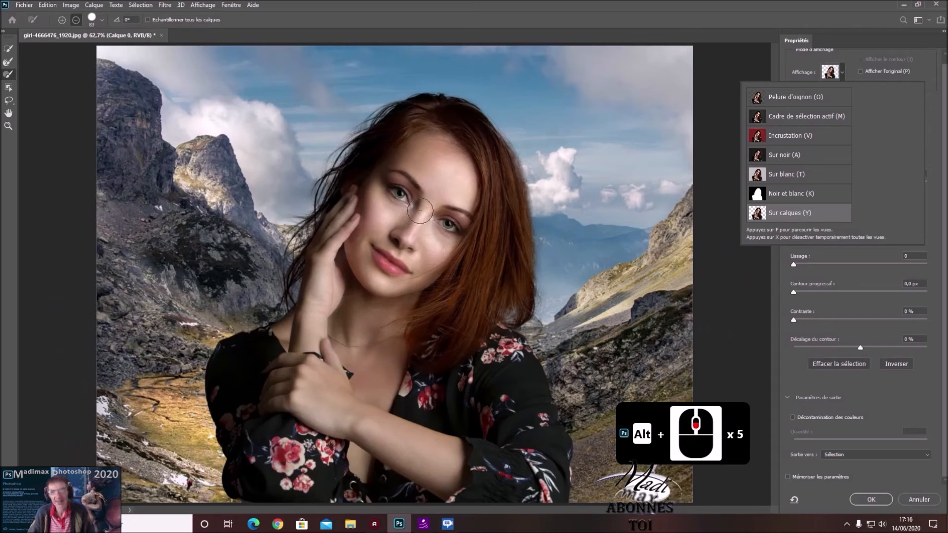
pyautogui.click(924, 121)
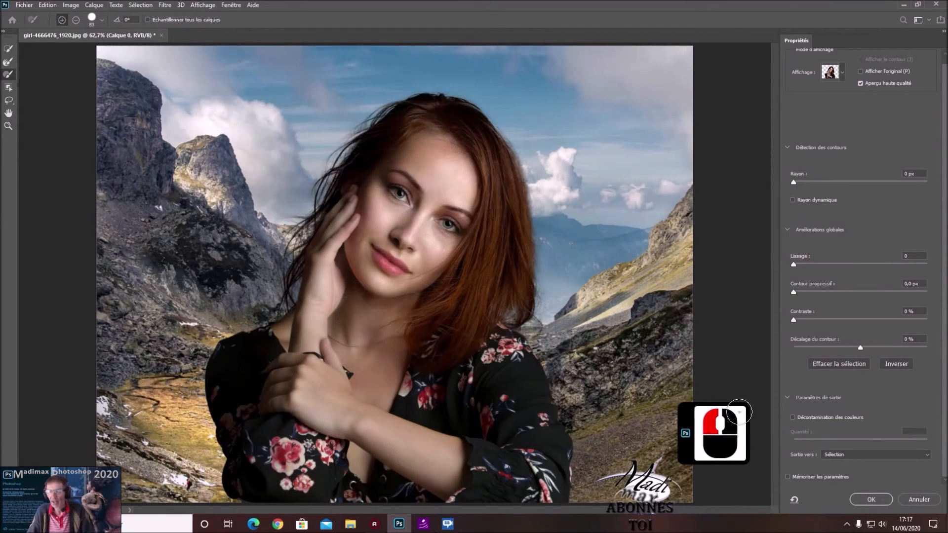
# Enable Décontamination des couleurs and set its amount to 54 %
pyautogui.click(792, 418)
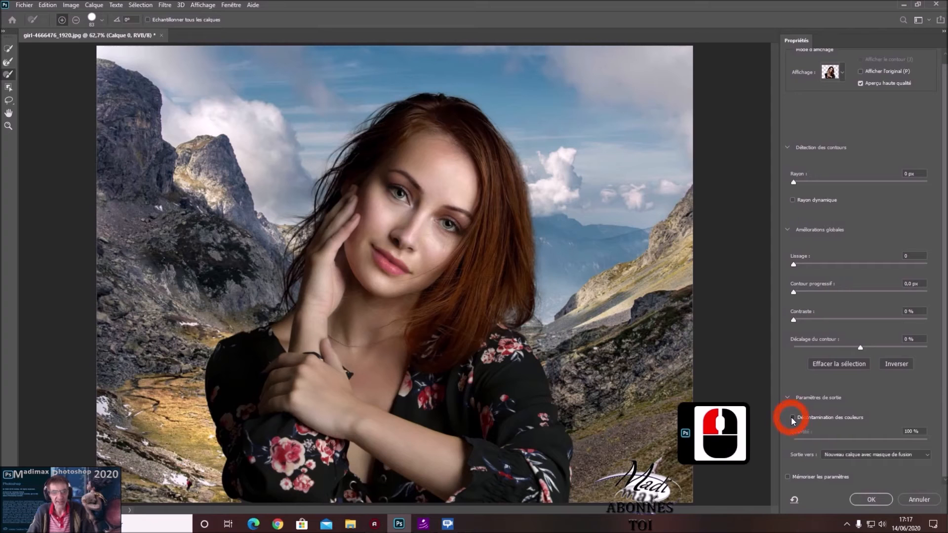
pyautogui.click(794, 417)
pyautogui.click(794, 418)
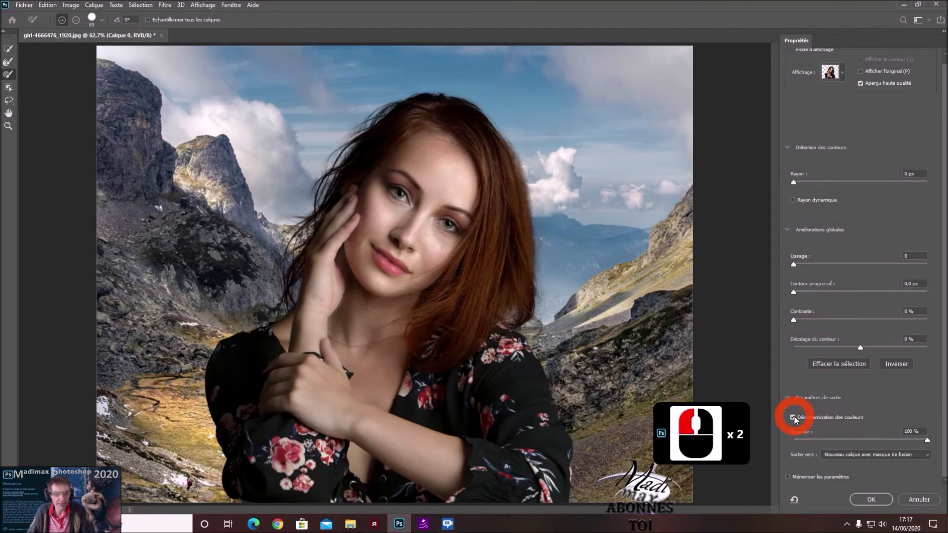
pyautogui.click(866, 439)
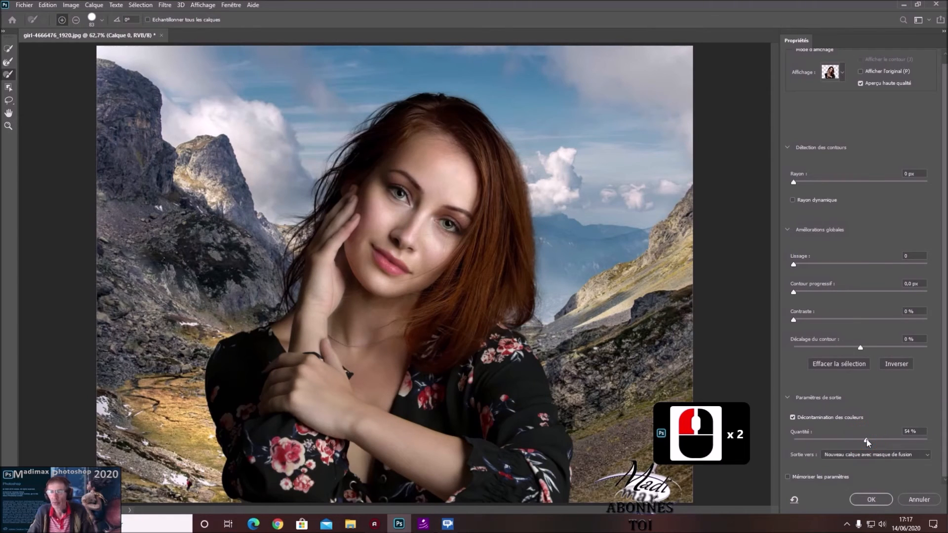
pyautogui.click(866, 439)
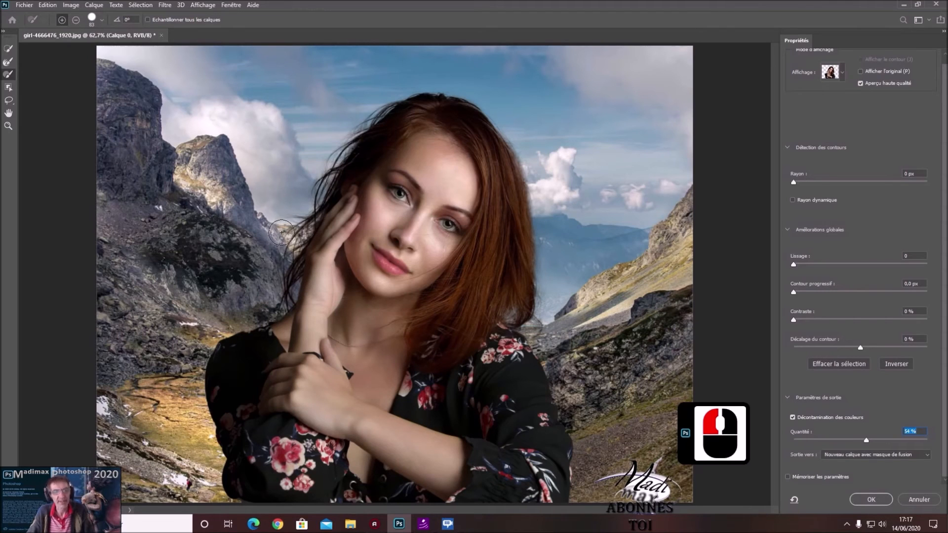
# Output the refined selection as a new layer with a layer mask (Nouveau calque avec masque de fusion)
pyautogui.click(927, 455)
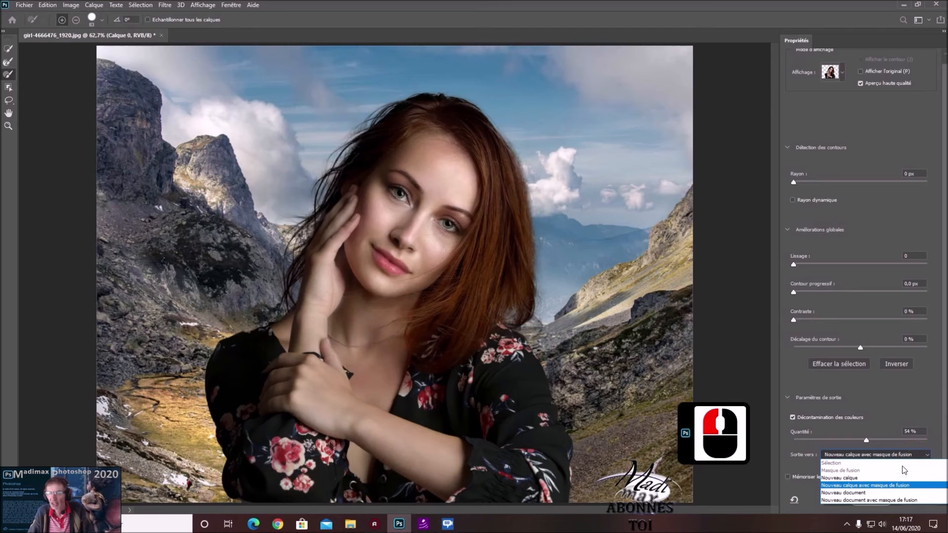
pyautogui.click(867, 486)
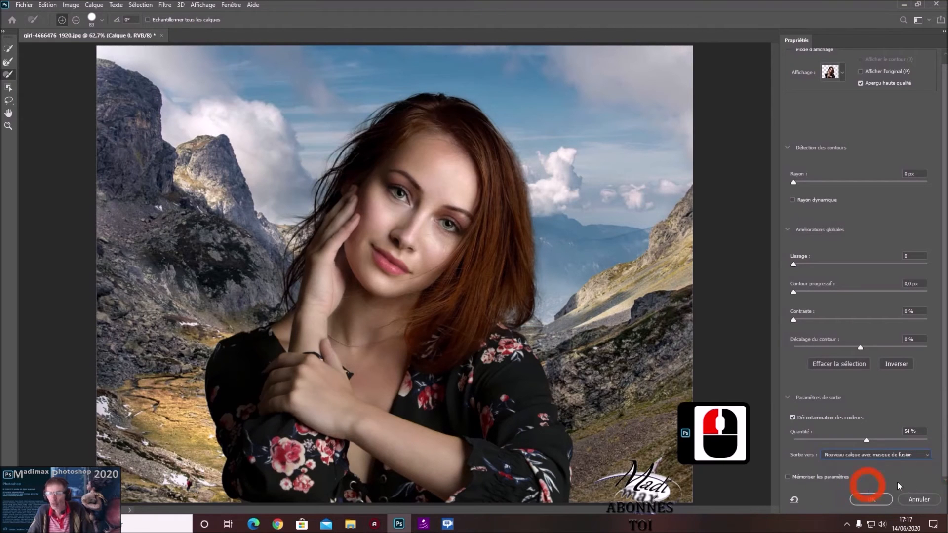
pyautogui.click(872, 499)
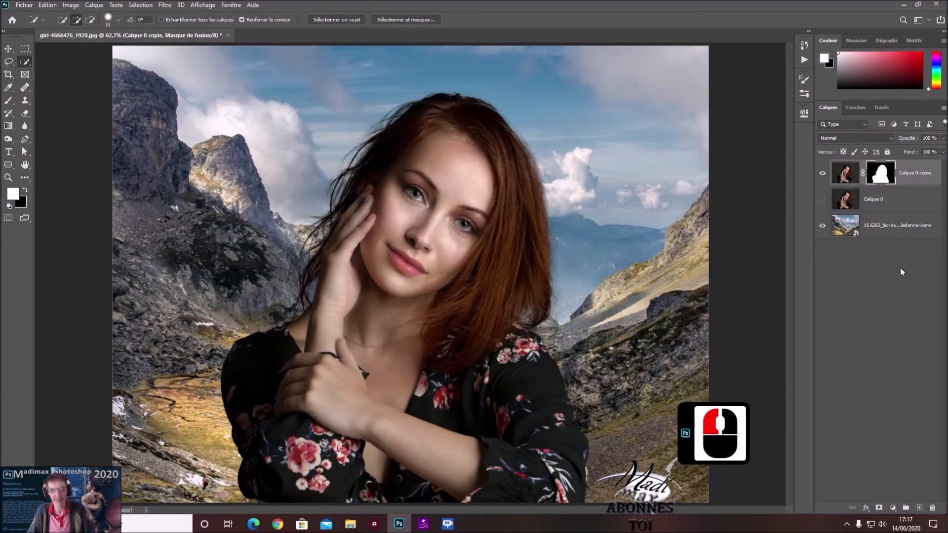
pyautogui.click(887, 345)
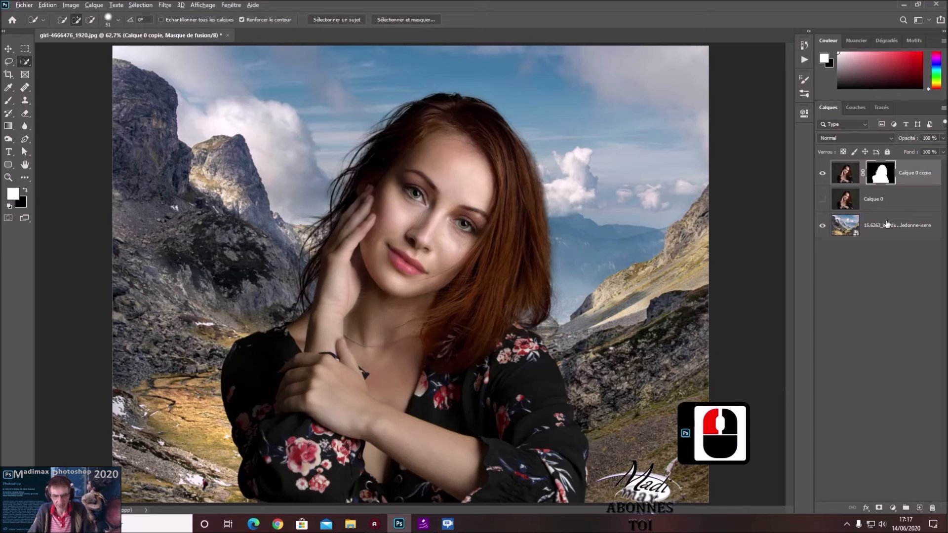
# Display the layer mask alone and lighten its hair edges on both sides with a 280 px Densité - tool, Tons clairs, 50 % exposure
pyautogui.keyDown('alt'); pyautogui.click(882, 174); pyautogui.keyUp('alt')
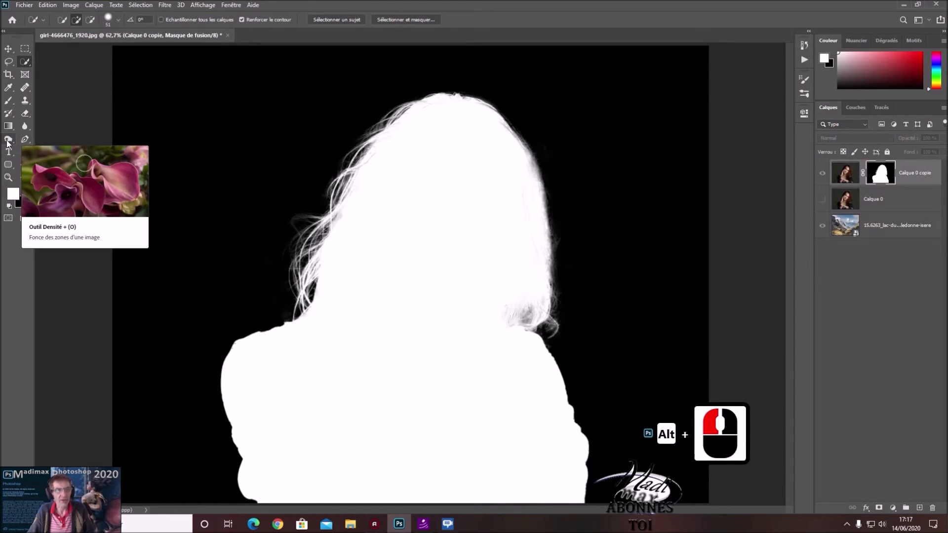
pyautogui.click(7, 140)
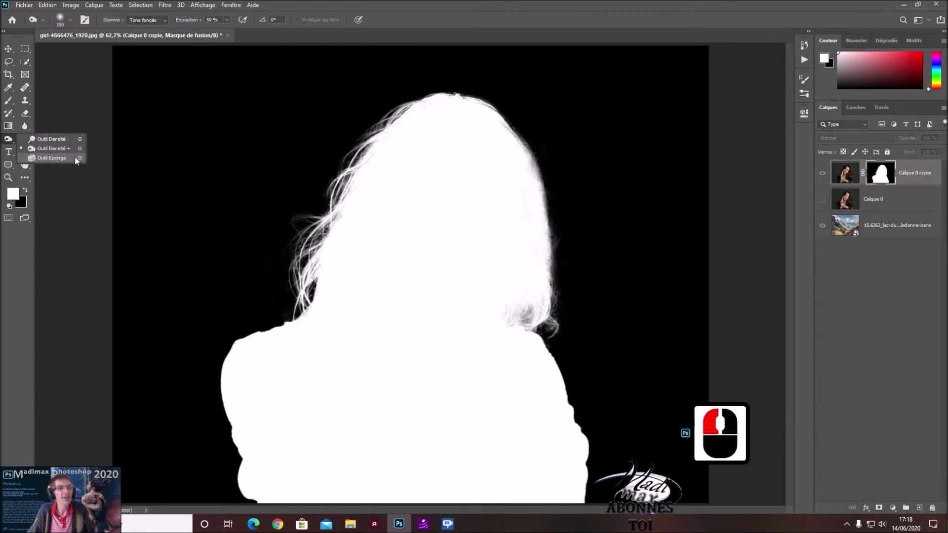
pyautogui.click(51, 158)
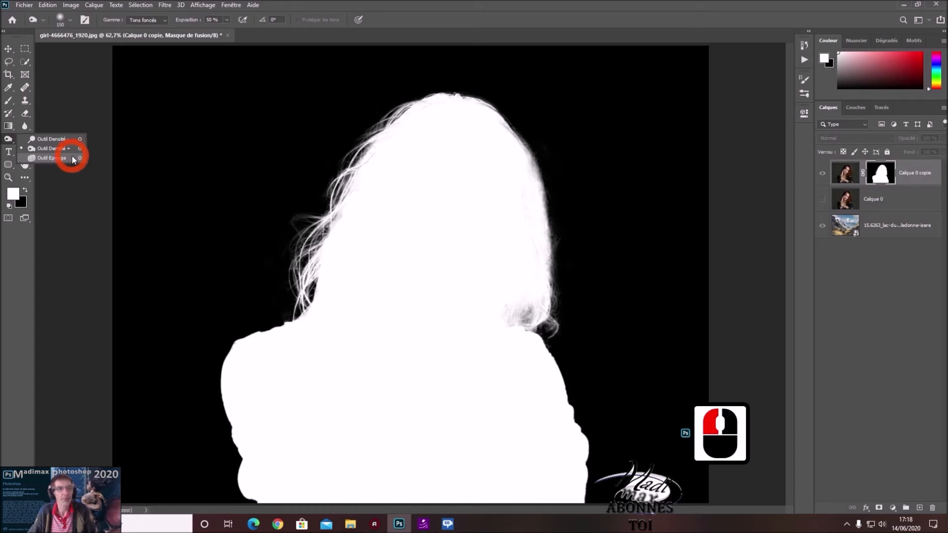
pyautogui.click(8, 140)
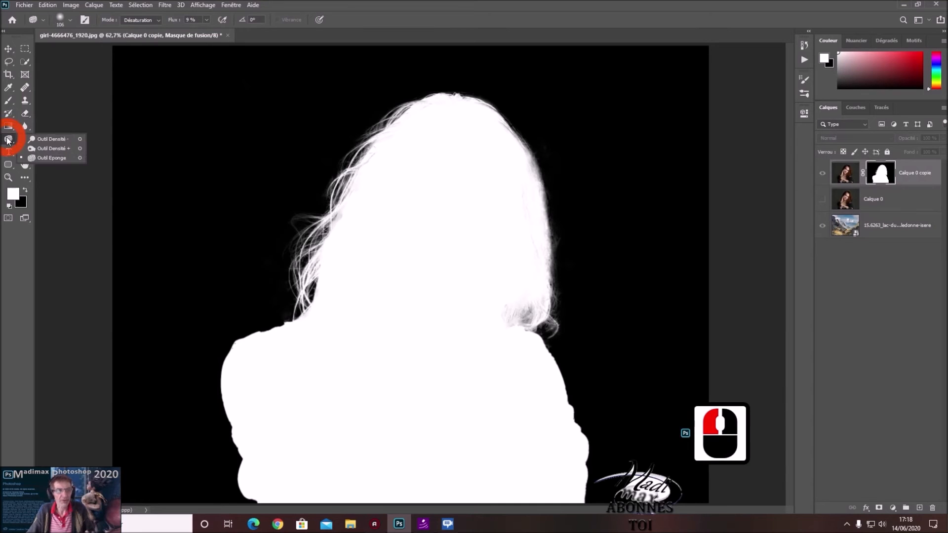
pyautogui.click(47, 139)
pyautogui.click(161, 20)
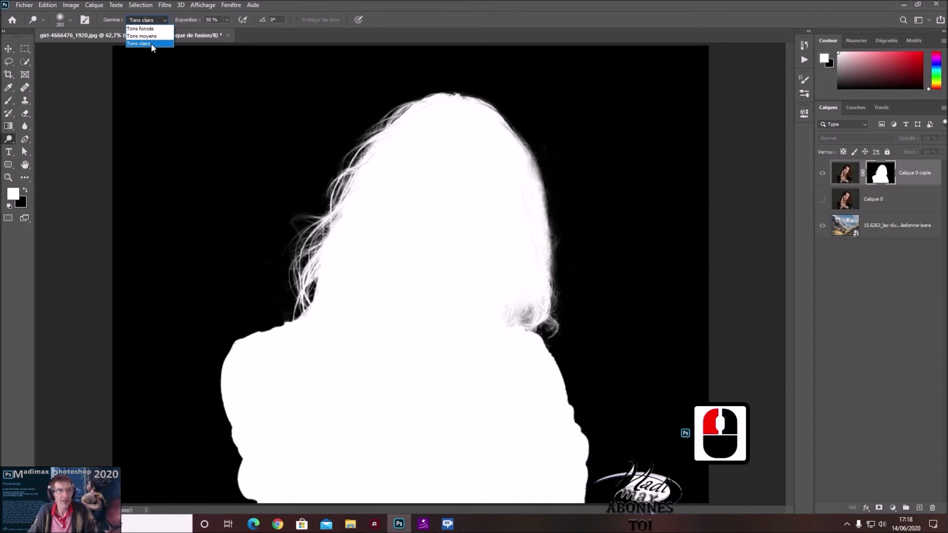
pyautogui.click(150, 44)
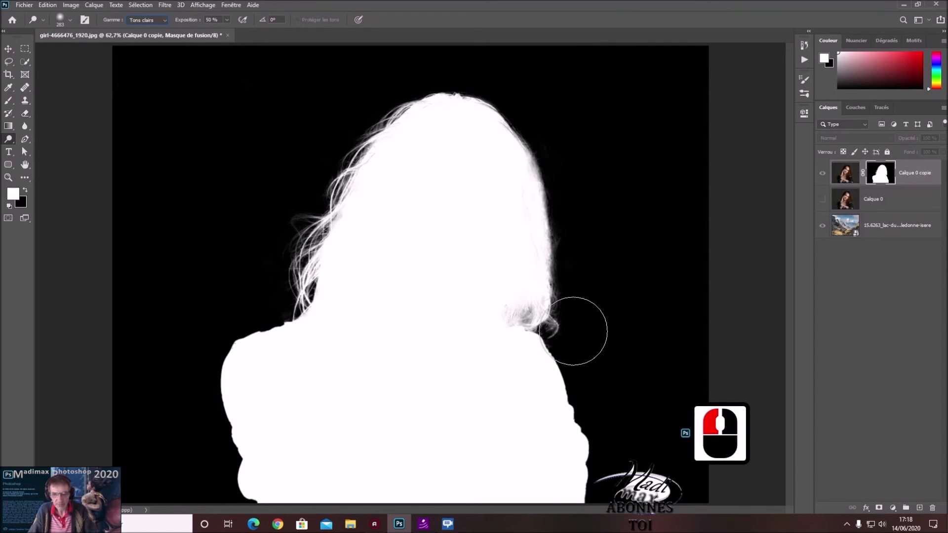
pyautogui.keyDown('alt'); pyautogui.rightClick(633, 287); pyautogui.keyUp('alt')
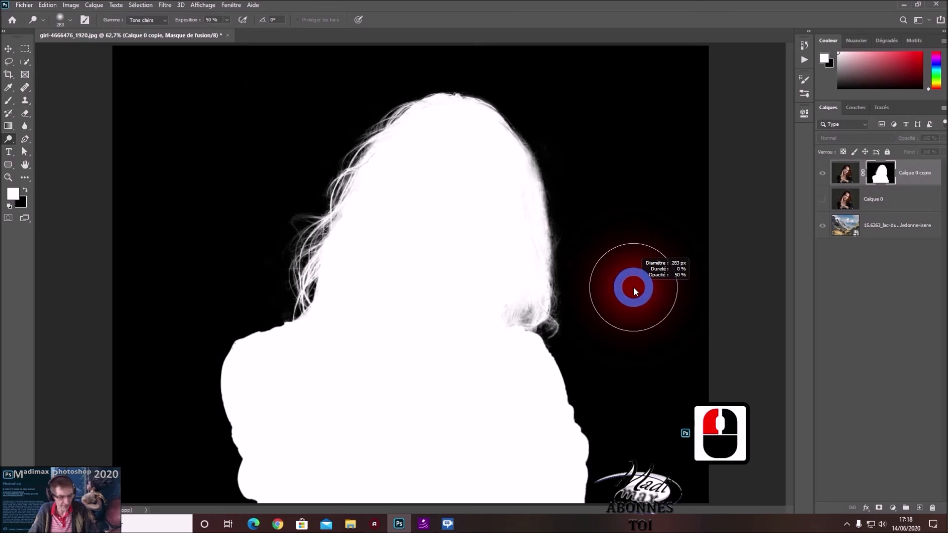
pyautogui.moveTo(631, 196)
pyautogui.mouseDown()
pyautogui.moveTo(620, 271)
pyautogui.moveTo(621, 137)
pyautogui.mouseUp()
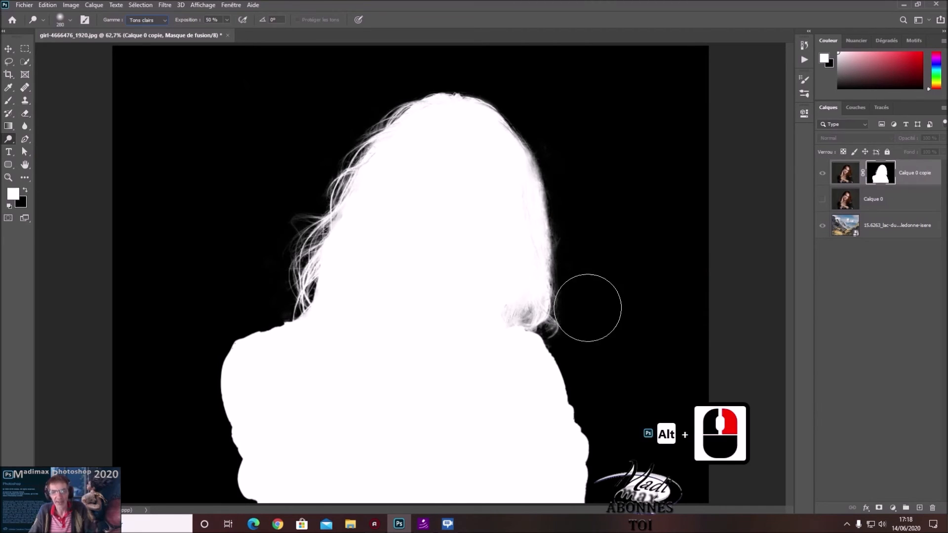
pyautogui.keyDown('alt'); pyautogui.rightClick(577, 306); pyautogui.keyUp('alt')
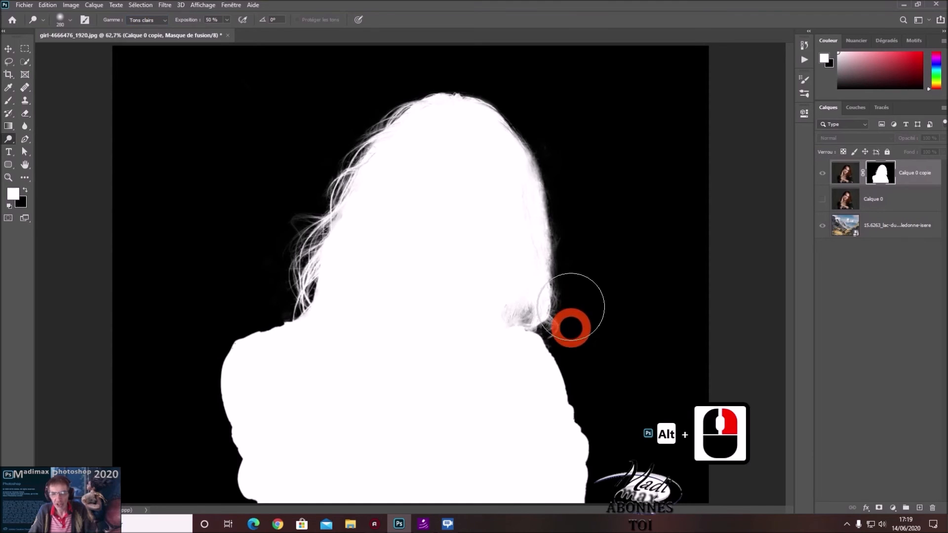
pyautogui.moveTo(543, 205)
pyautogui.mouseDown()
pyautogui.moveTo(533, 166)
pyautogui.moveTo(490, 119)
pyautogui.moveTo(472, 109)
pyautogui.moveTo(413, 110)
pyautogui.moveTo(338, 162)
pyautogui.moveTo(308, 205)
pyautogui.moveTo(281, 211)
pyautogui.moveTo(267, 239)
pyautogui.moveTo(271, 262)
pyautogui.moveTo(281, 234)
pyautogui.moveTo(275, 213)
pyautogui.moveTo(267, 267)
pyautogui.moveTo(270, 211)
pyautogui.mouseUp()
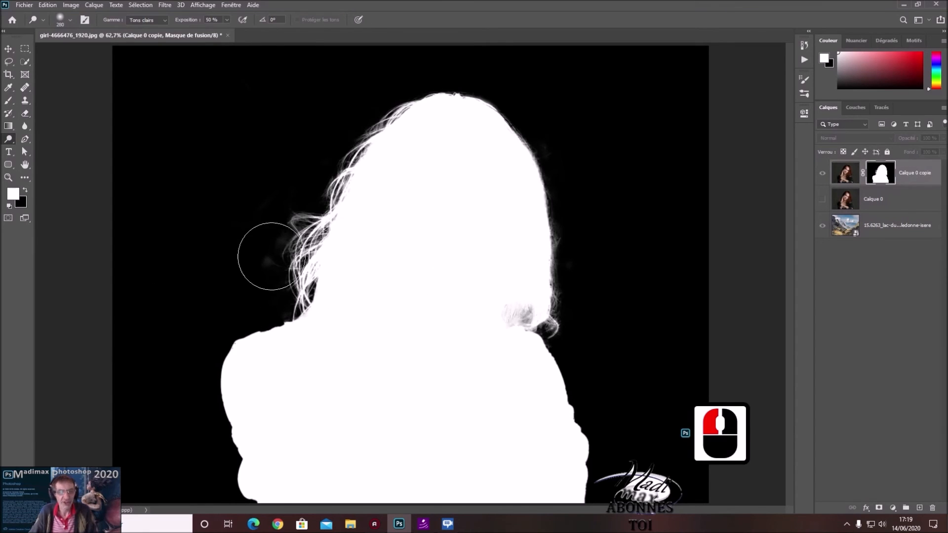
# Darken the grey smudges beside the left hair strands in the mask with a 150 px Densité + tool, Tons foncés, 50 % exposure
pyautogui.scroll(9, 254, 243)
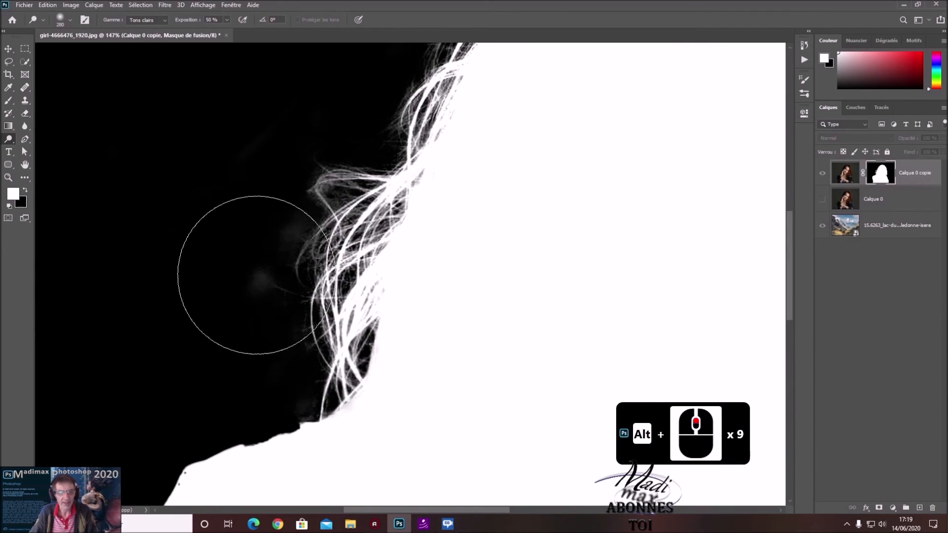
pyautogui.click(8, 138)
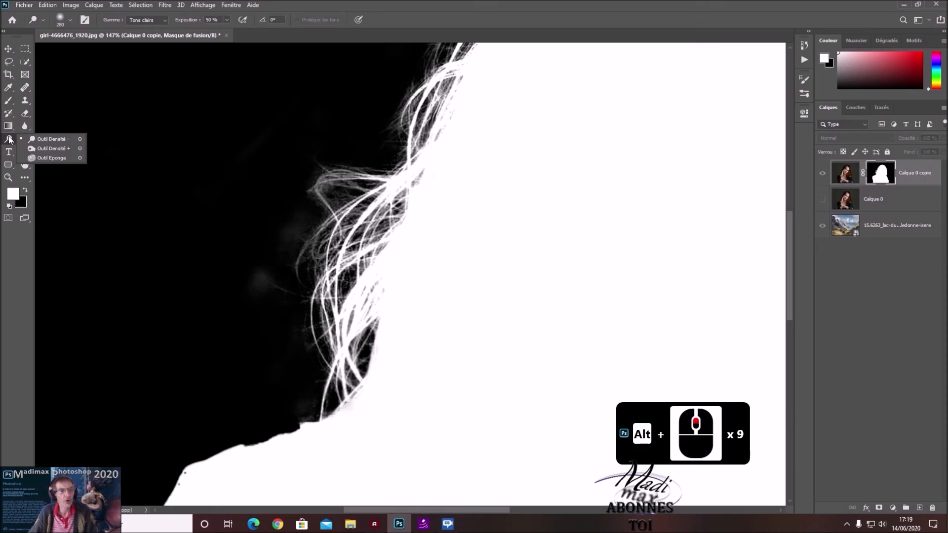
pyautogui.click(55, 142)
pyautogui.click(52, 149)
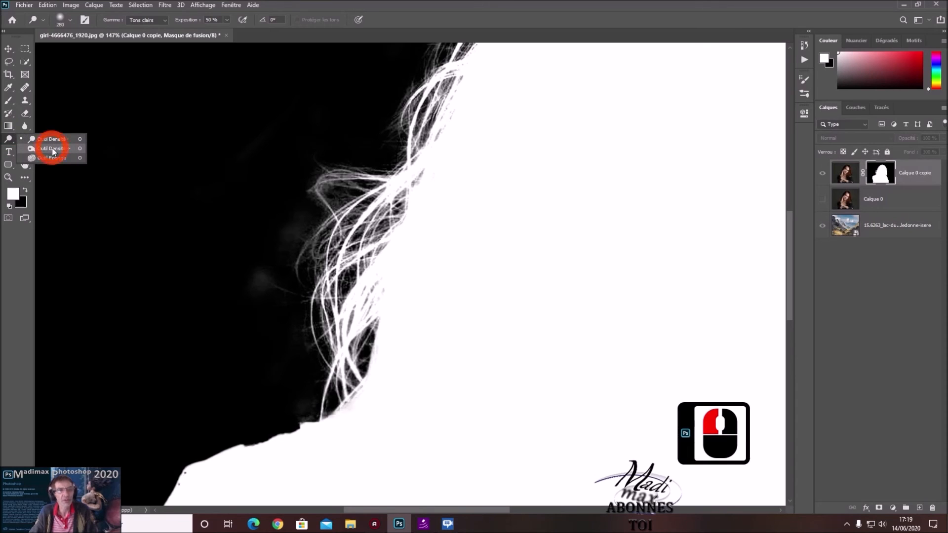
pyautogui.click(158, 21)
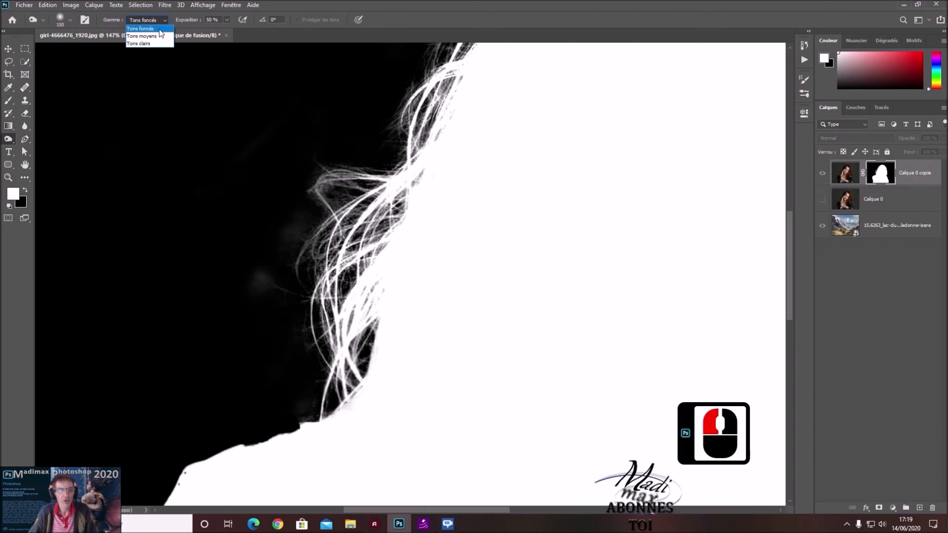
pyautogui.click(159, 30)
pyautogui.moveTo(165, 131); pyautogui.dragTo(239, 260)
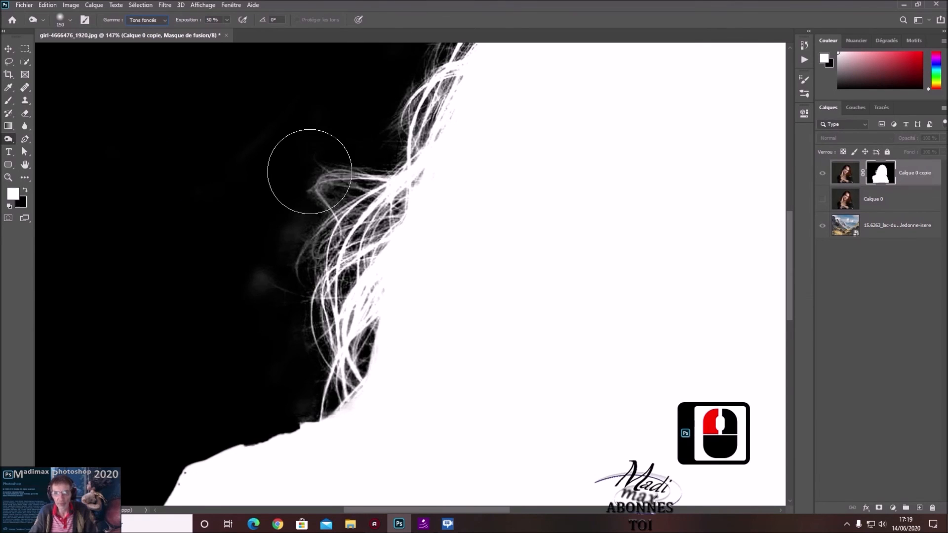
pyautogui.moveTo(243, 281)
pyautogui.mouseDown()
pyautogui.moveTo(256, 220)
pyautogui.moveTo(250, 165)
pyautogui.mouseUp()
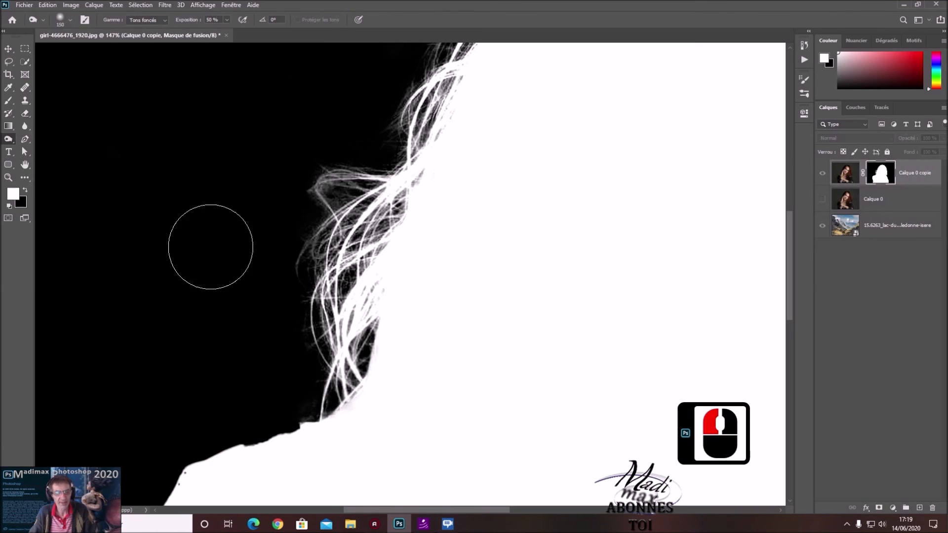
# Burn the remaining grey traces in the mask's black background around the upper head and right side of the hair
pyautogui.scroll(-5, 273, 213)
pyautogui.scroll(-5, 274, 214)
pyautogui.moveTo(328, 173)
pyautogui.mouseDown()
pyautogui.moveTo(311, 173)
pyautogui.moveTo(341, 115)
pyautogui.moveTo(331, 112)
pyautogui.mouseUp()
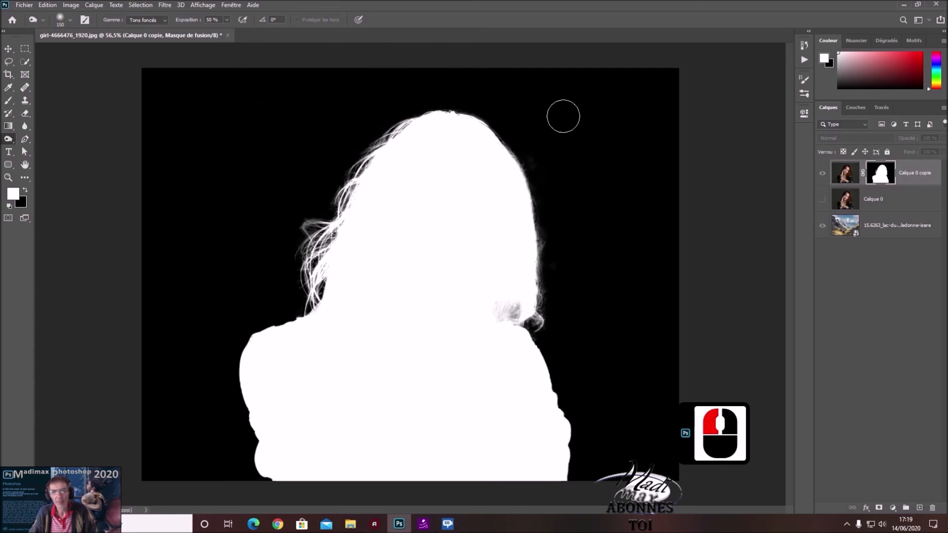
pyautogui.moveTo(580, 148)
pyautogui.mouseDown()
pyautogui.moveTo(603, 173)
pyautogui.moveTo(576, 197)
pyautogui.moveTo(563, 148)
pyautogui.mouseUp()
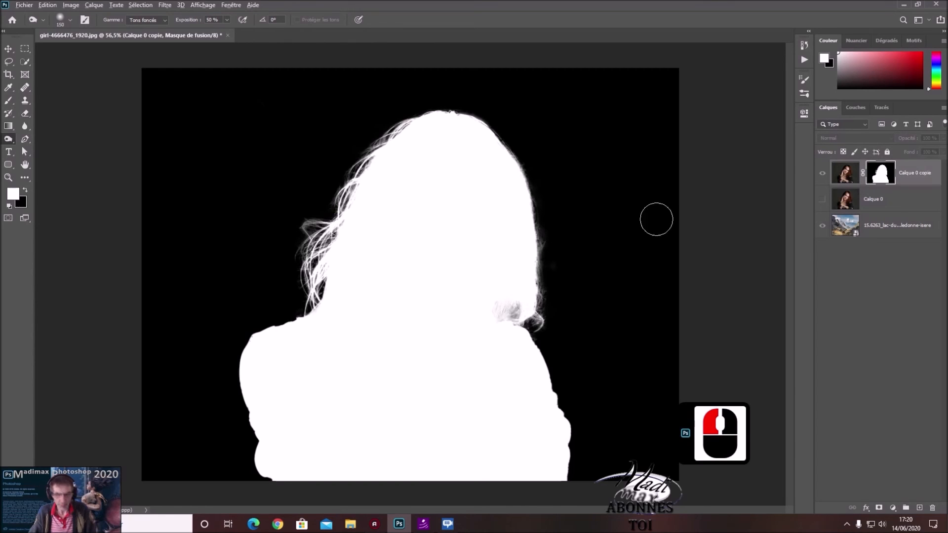
# Return from the mask view to the composite and examine the hair edges up close against the landscape
pyautogui.keyDown('alt'); pyautogui.click(880, 177); pyautogui.keyUp('alt')
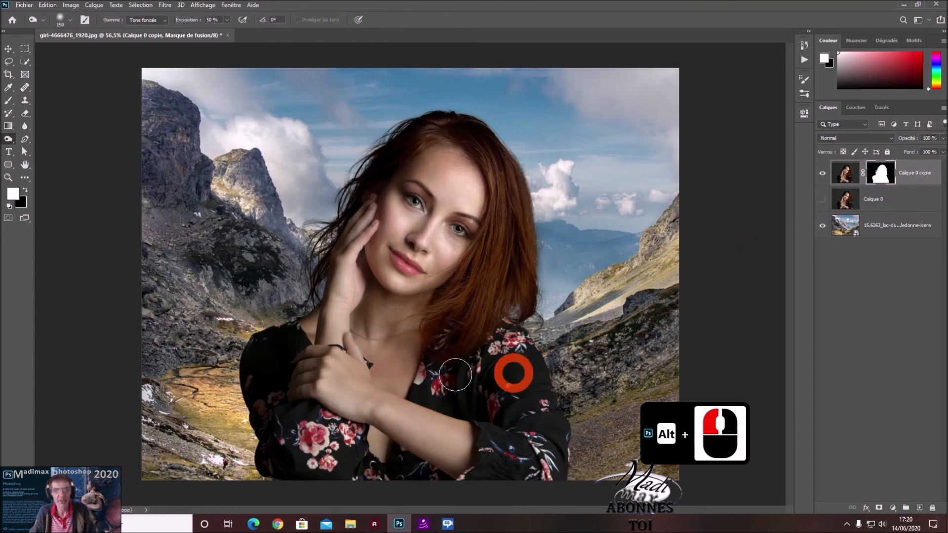
pyautogui.scroll(2, 312, 219)
pyautogui.scroll(2, 313, 219)
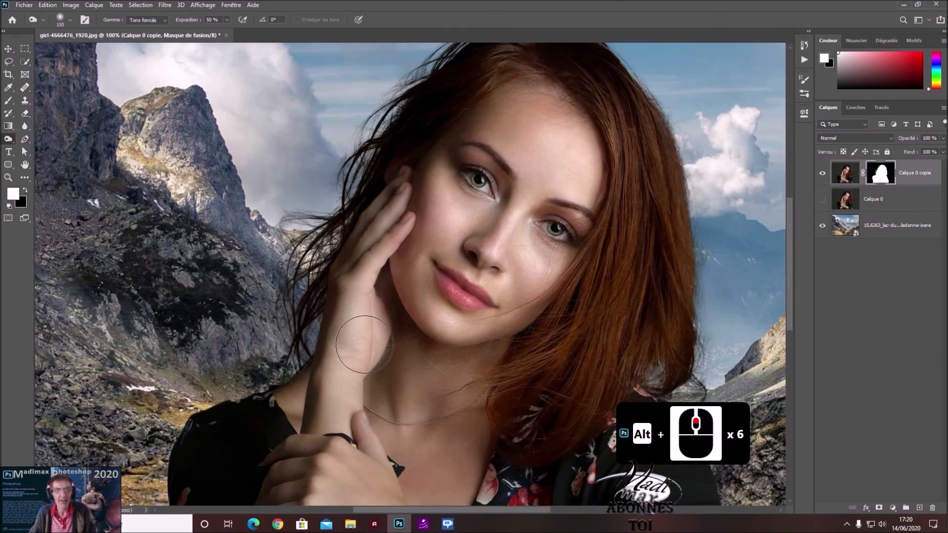
pyautogui.scroll(5, 331, 244)
pyautogui.scroll(-7, 330, 245)
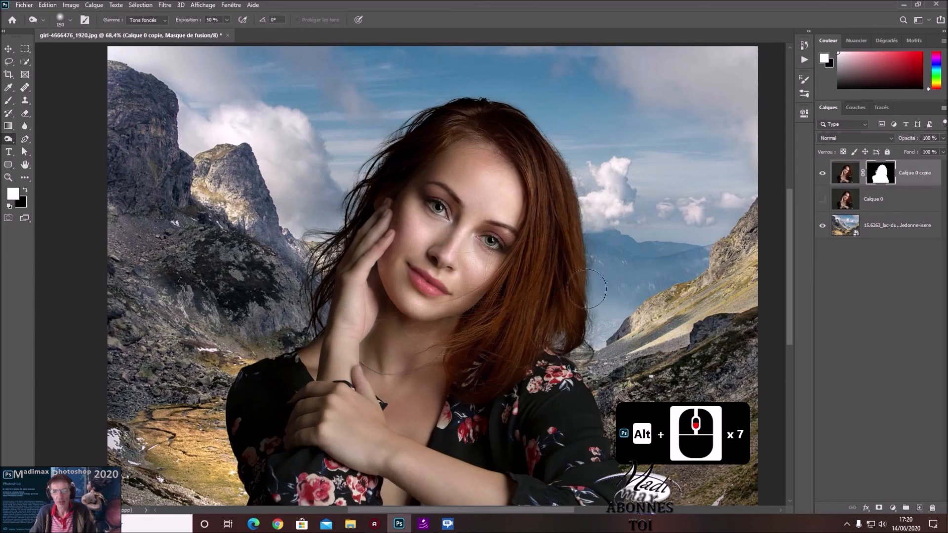
pyautogui.scroll(-2, 597, 289)
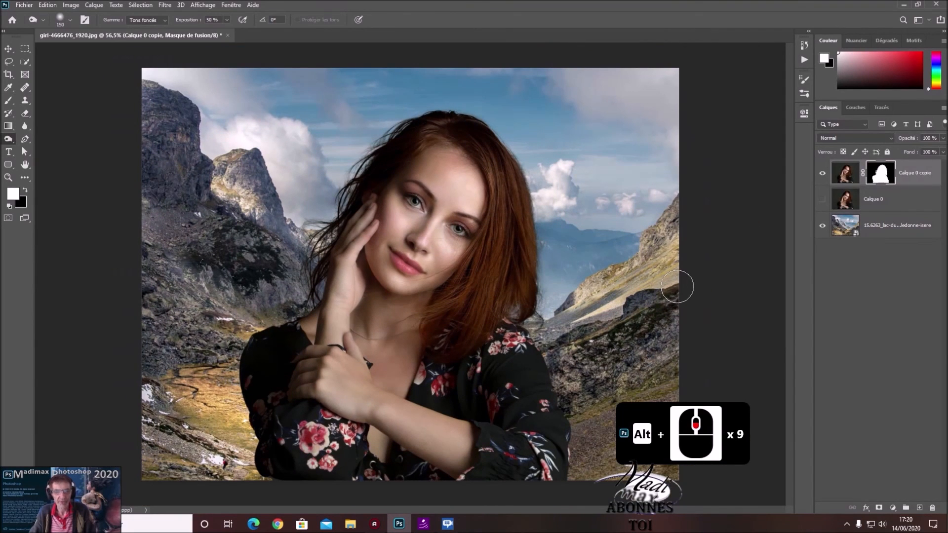
# Compare the cutout with the original photo by toggling the visibility of Calque 0, leaving it hidden
pyautogui.click(823, 200)
pyautogui.click(823, 199)
pyautogui.click(823, 200)
pyautogui.click(823, 200)
pyautogui.click(823, 200)
pyautogui.click(823, 200)
pyautogui.click(825, 200)
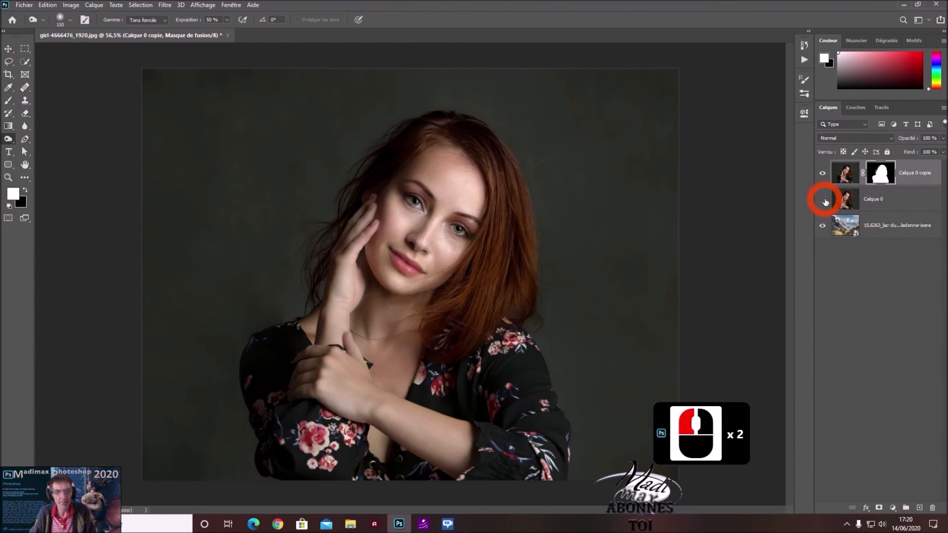
pyautogui.click(824, 200)
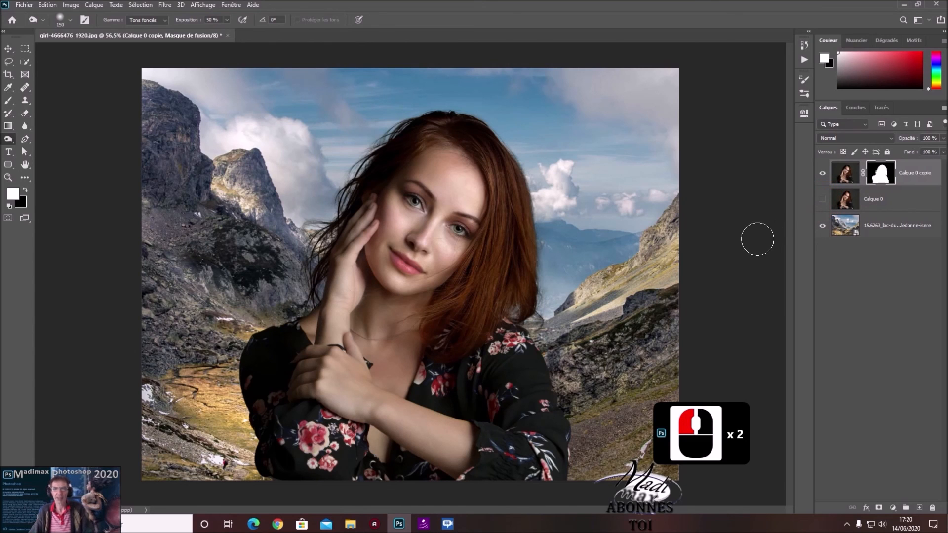